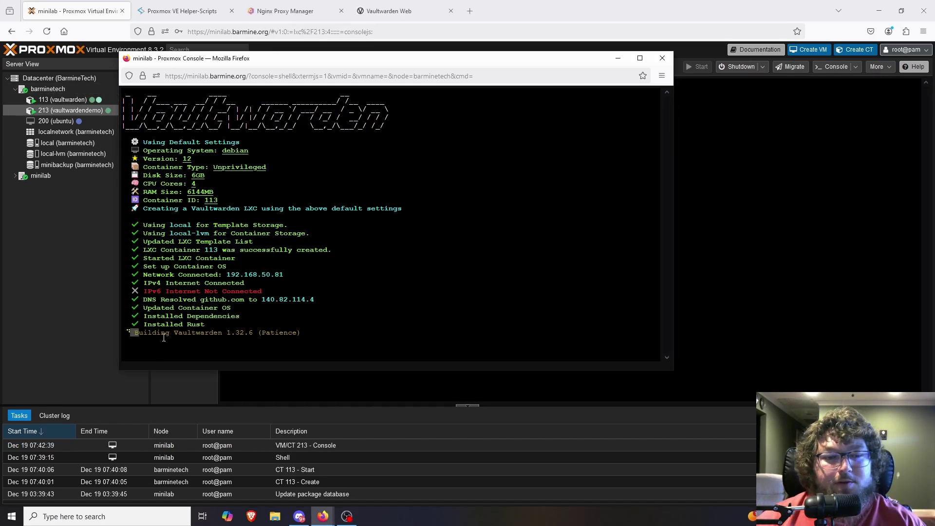
Step: Leave the Proxmox build console for the Vaultwarden login page at 192.168.50.90:8000
{"action": "left_click_drag", "start_coordinate": [122, 334], "coordinate": [260, 332]}
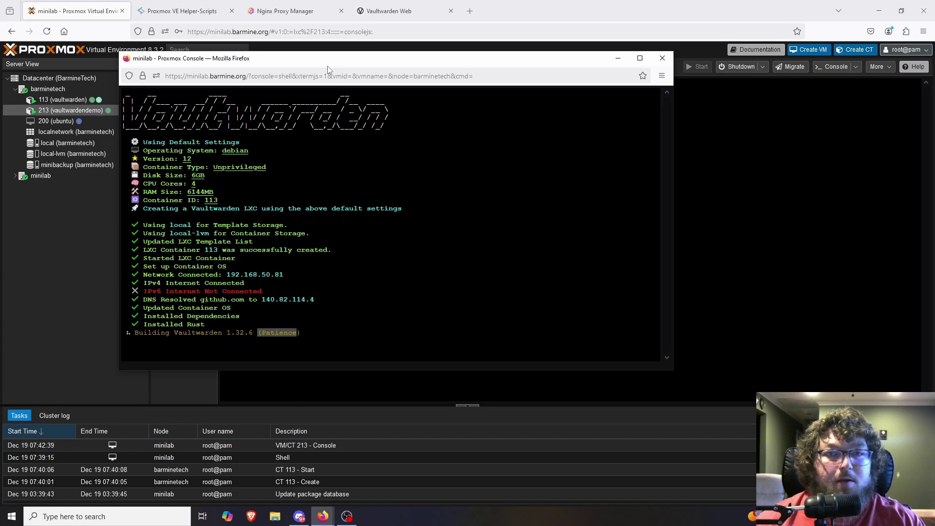
{"action": "left_click", "coordinate": [389, 11]}
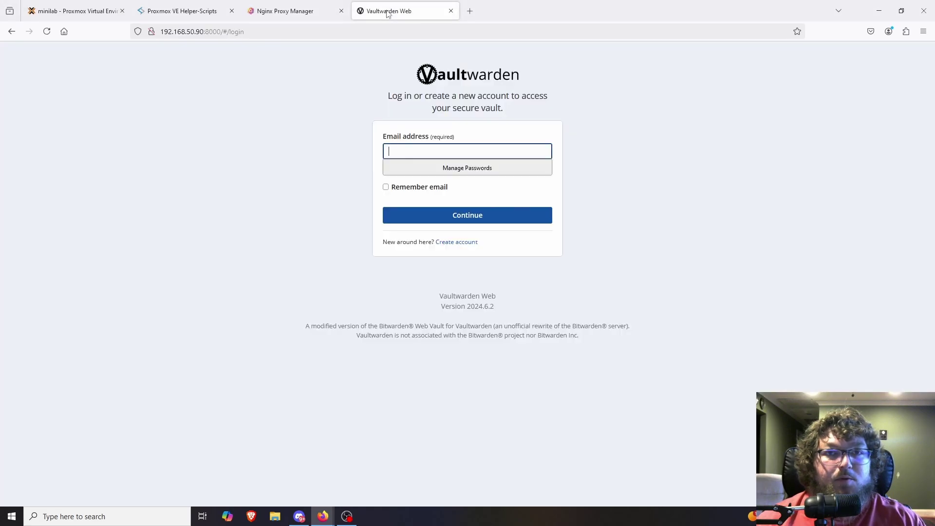
Step: Open the Create account registration form on the 192.168.50.90:8000 web vault
{"action": "left_click", "coordinate": [425, 95]}
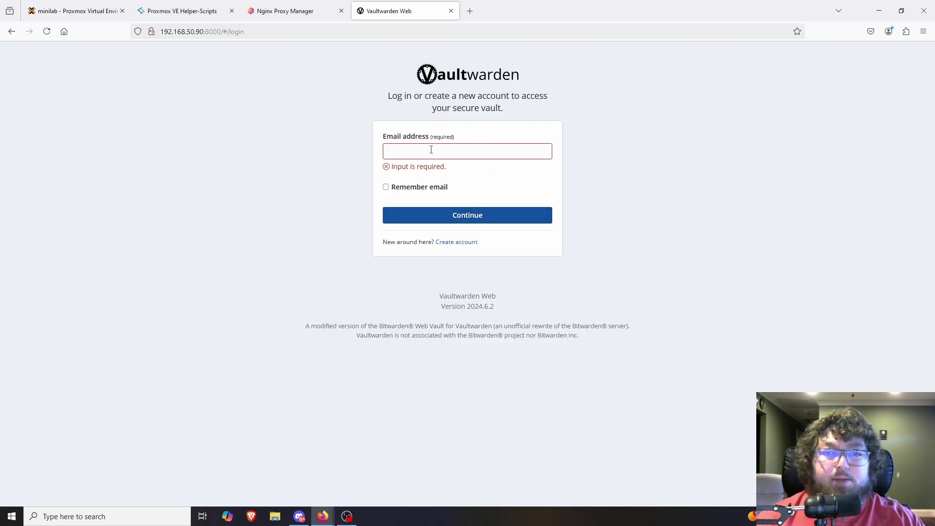
{"action": "left_click", "coordinate": [456, 243]}
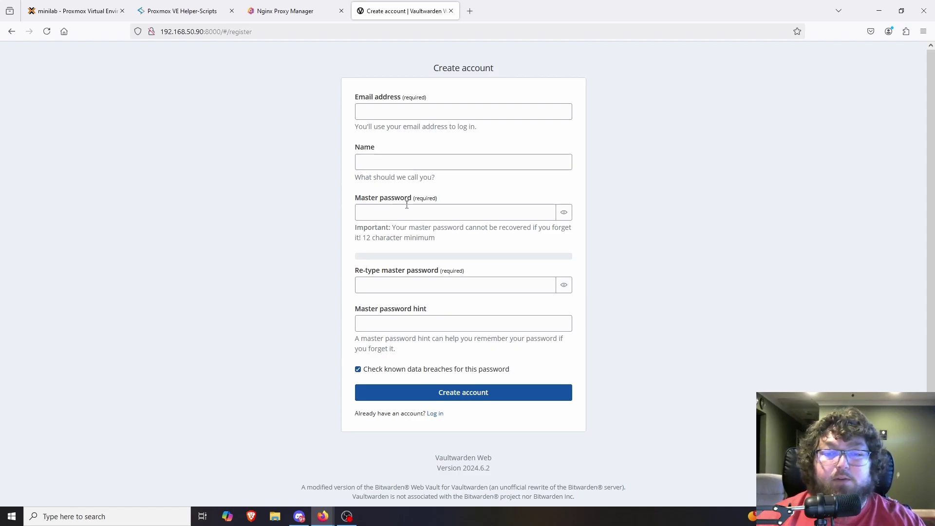
Step: Submit the account details, which fails with an HTTPS-required error, then go to Nginx Proxy Manager
{"action": "left_click", "coordinate": [406, 216]}
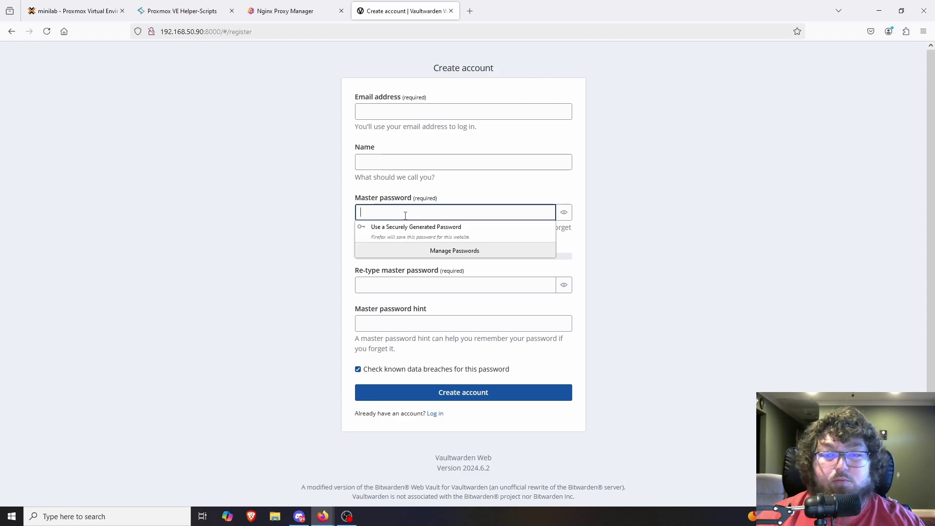
{"action": "left_click", "coordinate": [327, 220]}
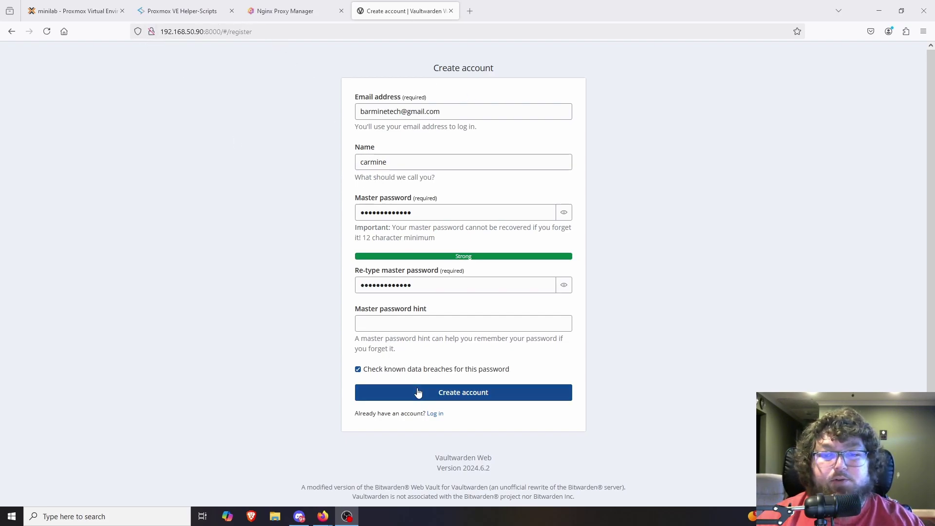
{"action": "left_click", "coordinate": [459, 396]}
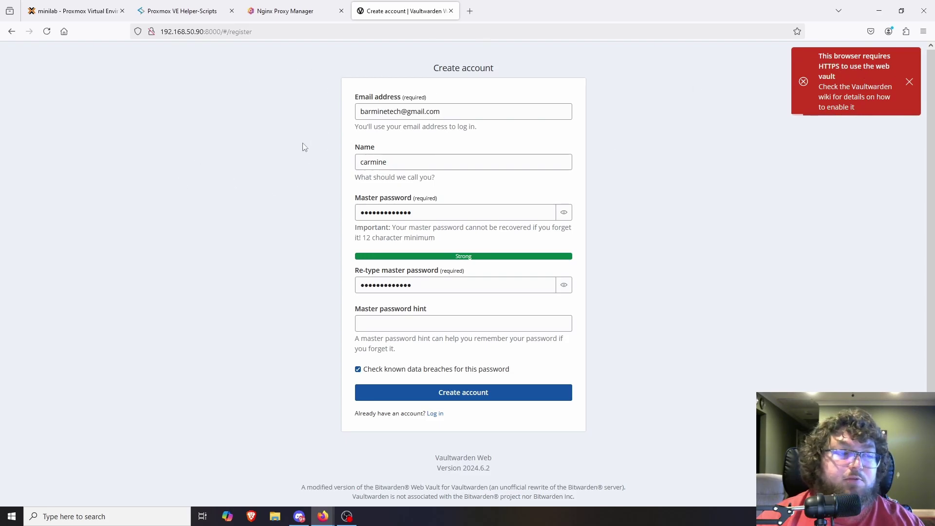
{"action": "left_click", "coordinate": [276, 13]}
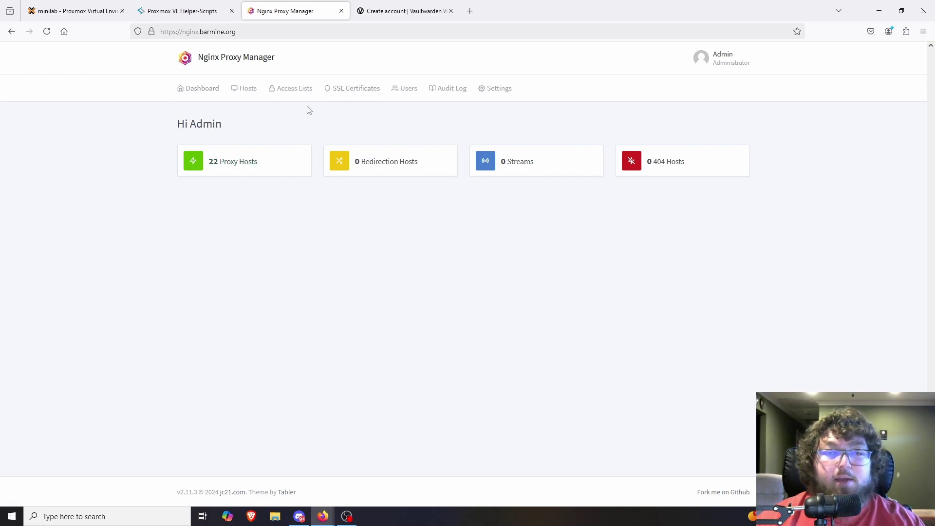
Step: Check the existing wildcard SSL certificate and note the vault's IP 192.168.50.90 and port 8000
{"action": "left_click", "coordinate": [357, 95]}
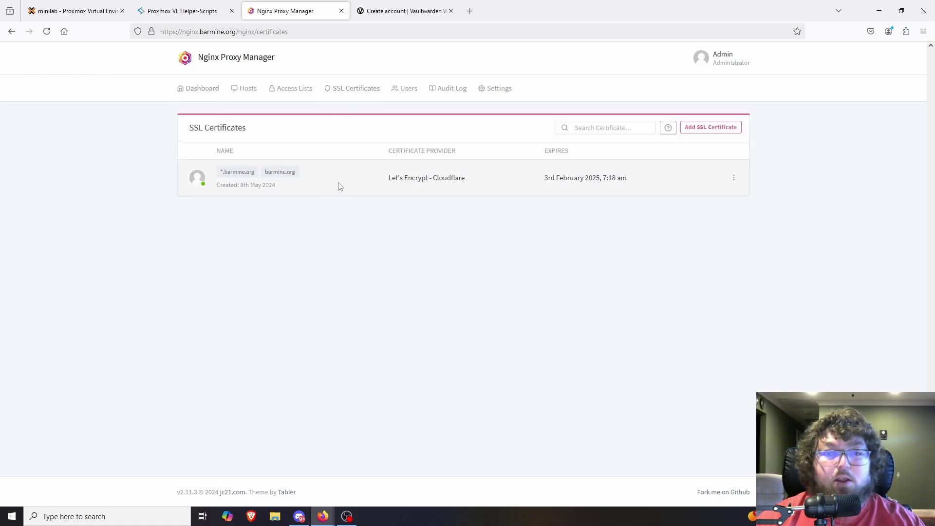
{"action": "left_click", "coordinate": [205, 92]}
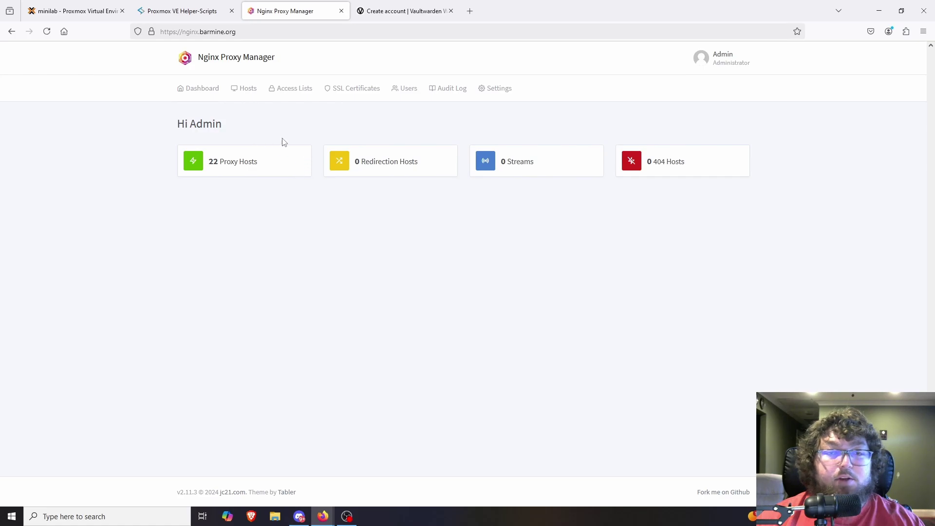
{"action": "left_click", "coordinate": [398, 11]}
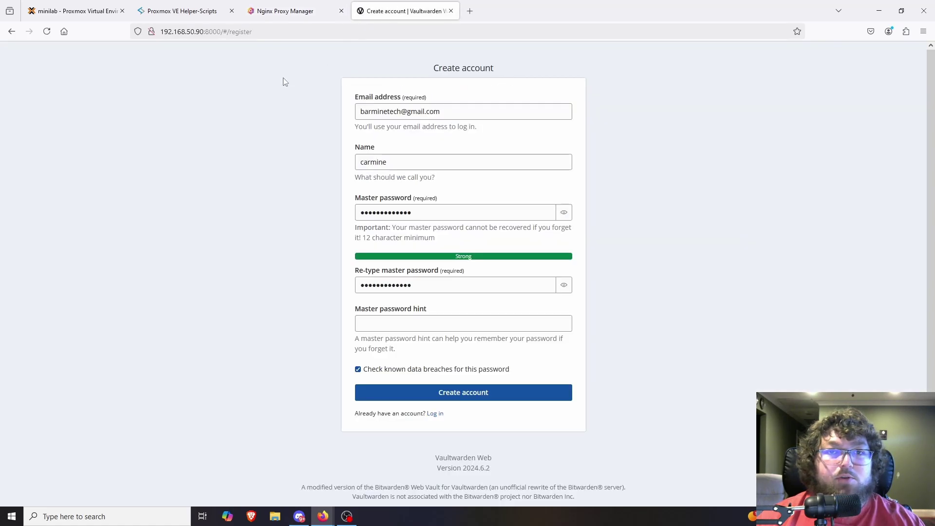
{"action": "left_click", "coordinate": [203, 32]}
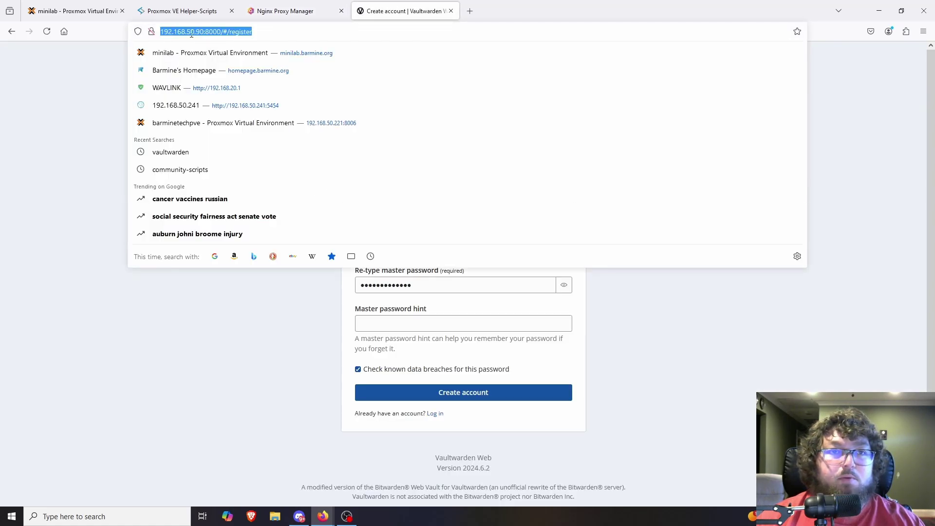
{"action": "left_click", "coordinate": [163, 34]}
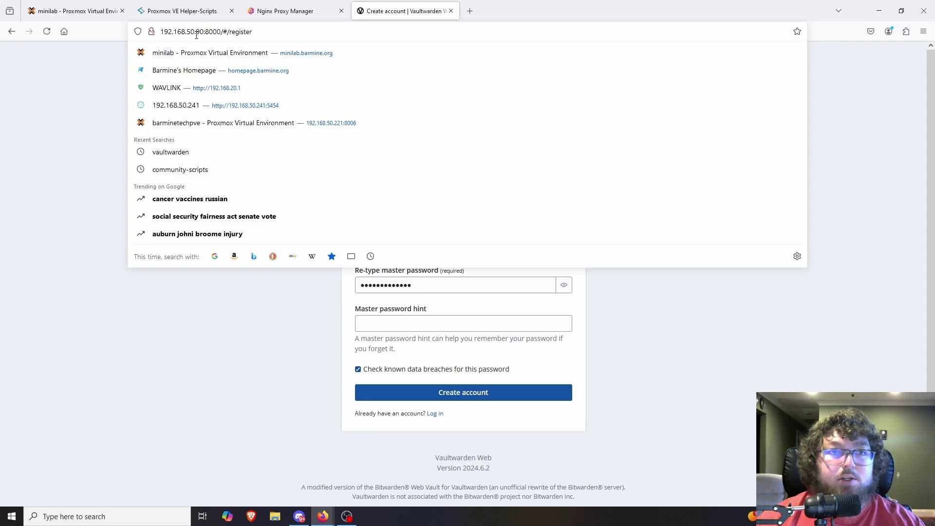
{"action": "left_click_drag", "start_coordinate": [197, 34], "coordinate": [220, 35]}
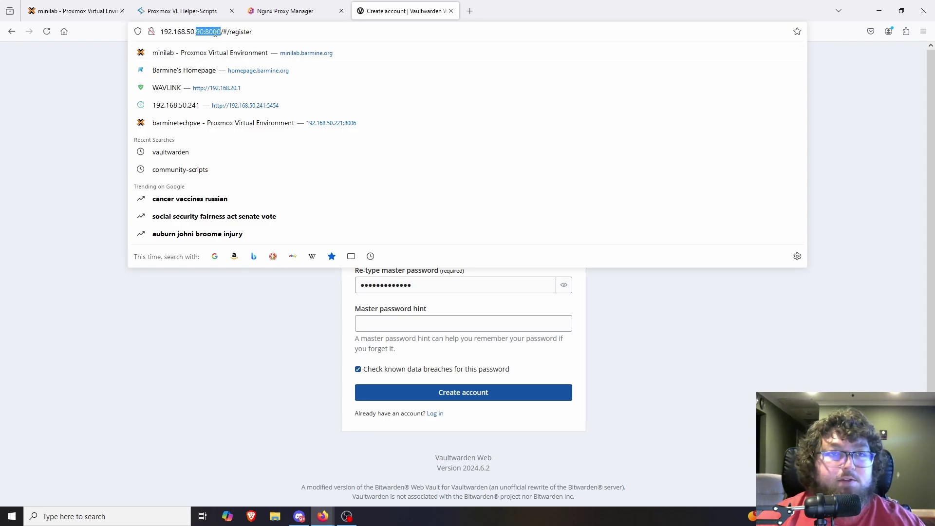
{"action": "left_click", "coordinate": [271, 13]}
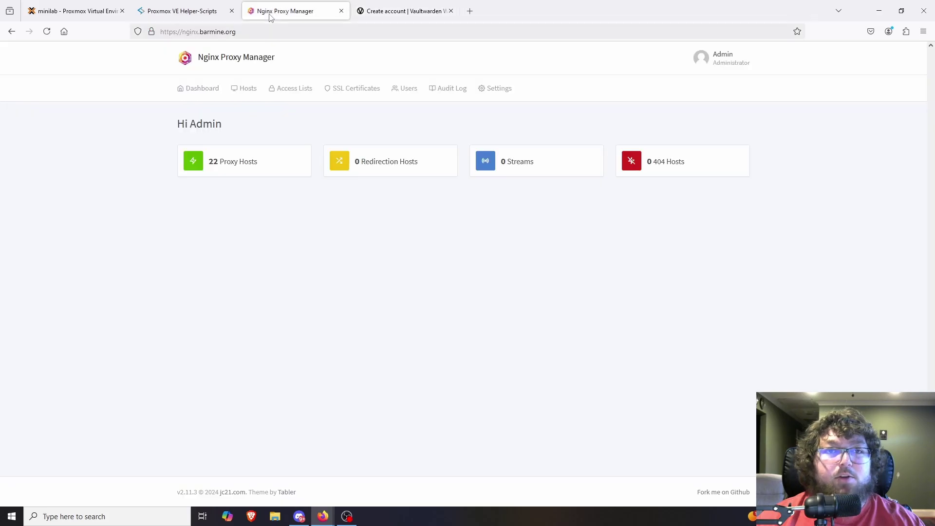
Step: Start a new proxy host with the domain vaultdemo.barmine.org
{"action": "left_click", "coordinate": [227, 166]}
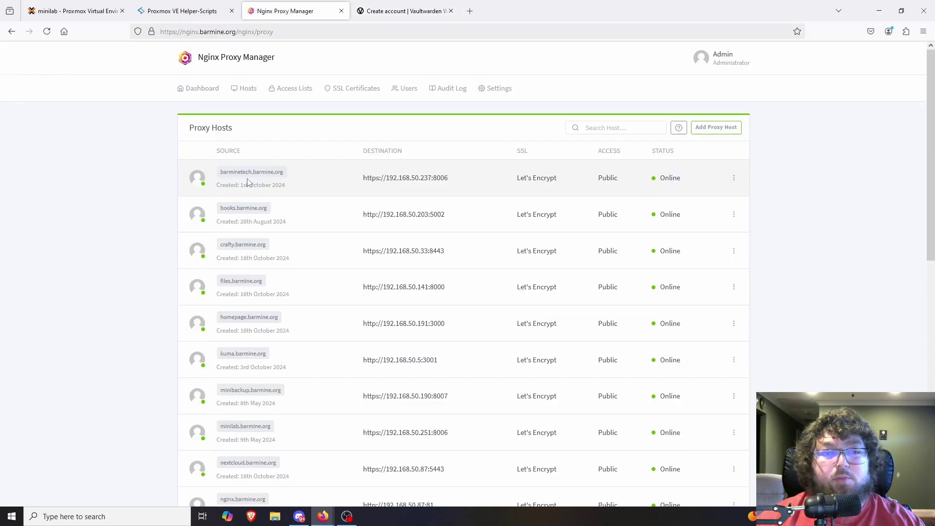
{"action": "left_click", "coordinate": [717, 127]}
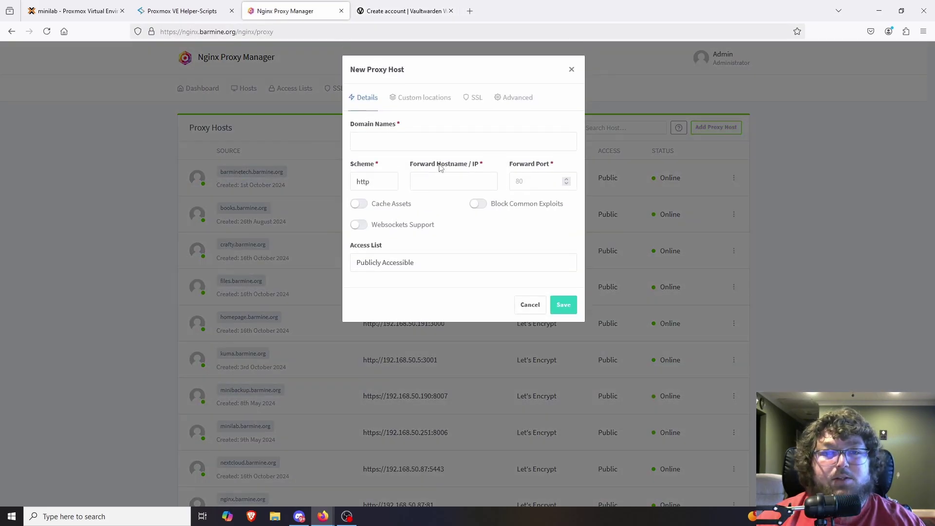
{"action": "left_click", "coordinate": [405, 141]}
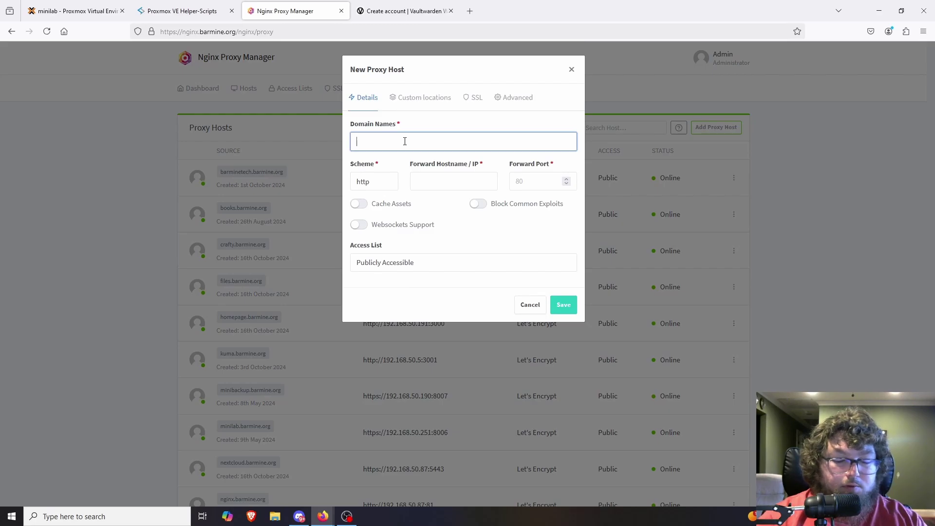
{"action": "type", "text": "vaultdemo"}
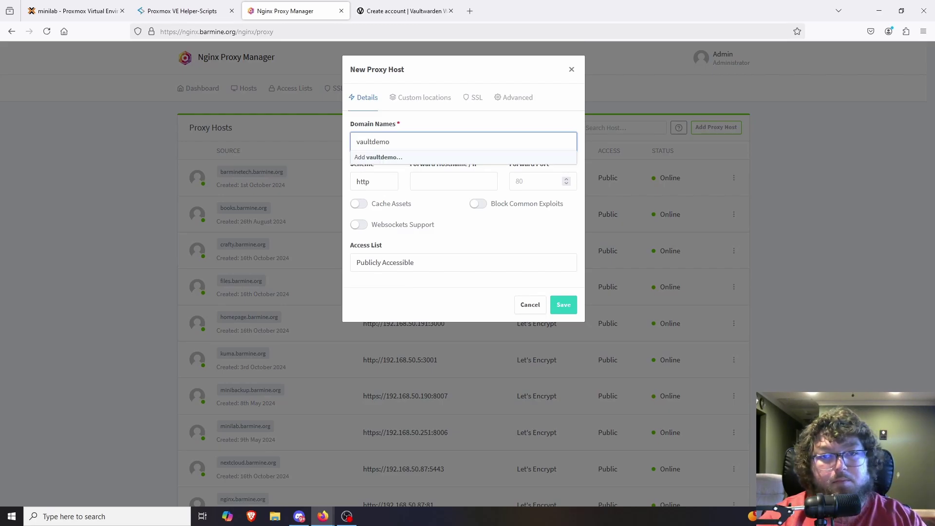
{"action": "type", "text": ".barmine.org"}
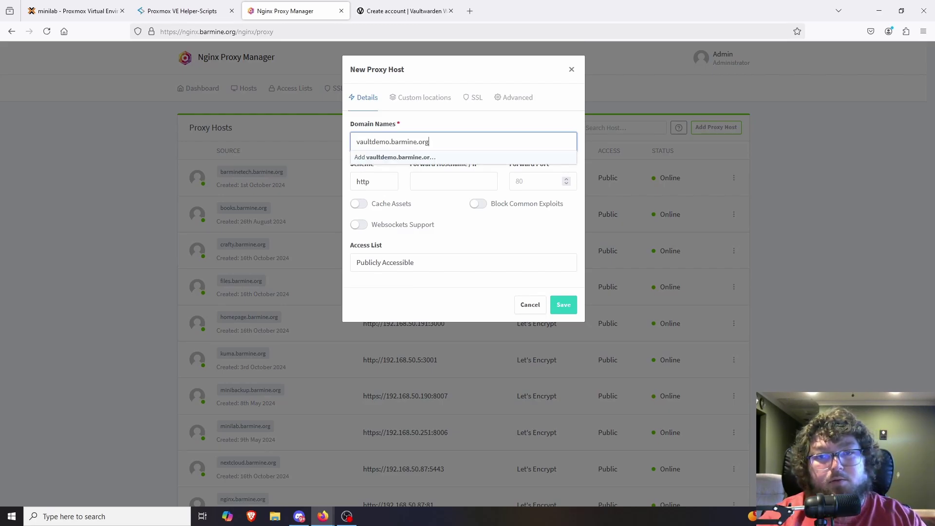
{"action": "left_click", "coordinate": [402, 159]}
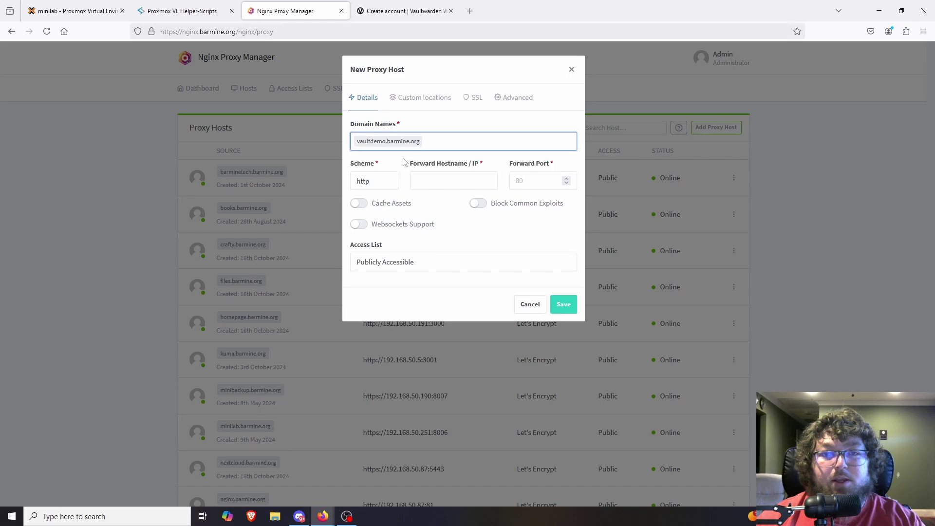
Step: Forward it to http 192.168.50.90:8000 with Cache Assets, Block Common Exploits and Websockets Support on
{"action": "left_click", "coordinate": [419, 180]}
{"action": "type", "text": "192"}
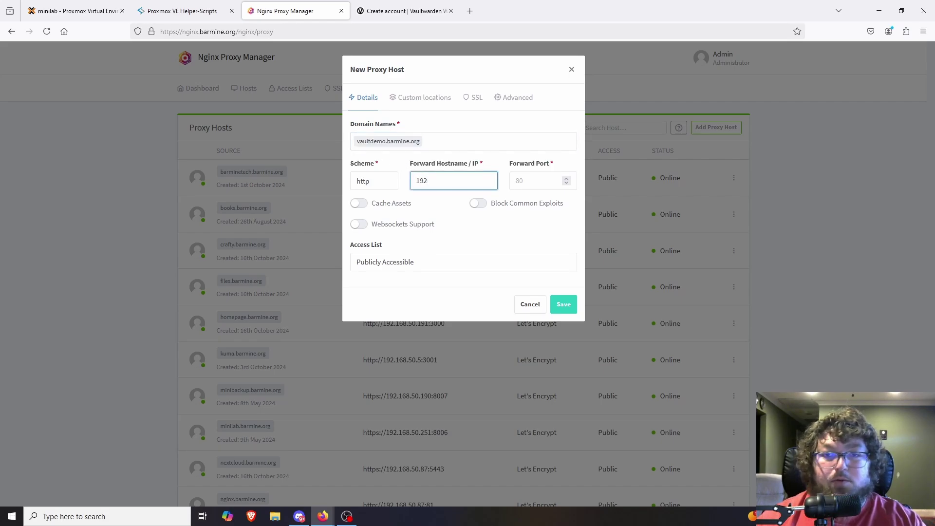
{"action": "type", "text": ".168.50.90"}
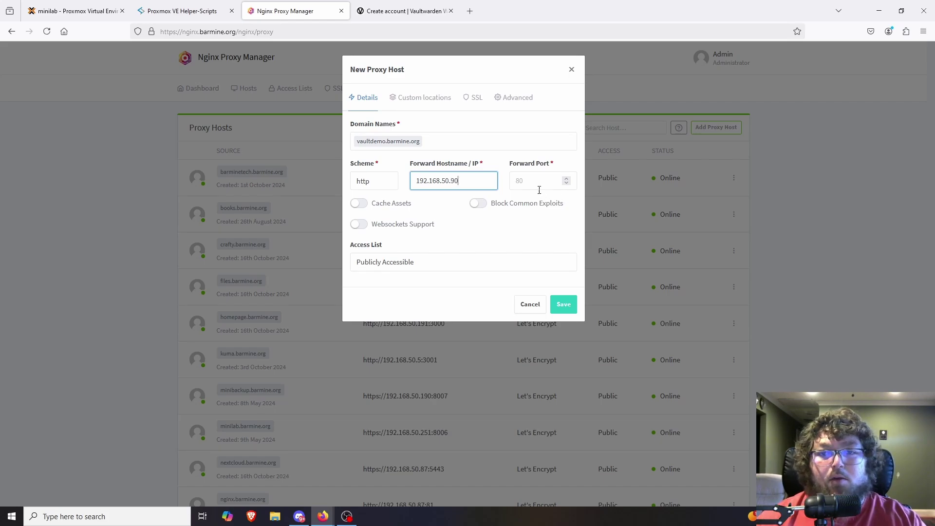
{"action": "left_click", "coordinate": [537, 186]}
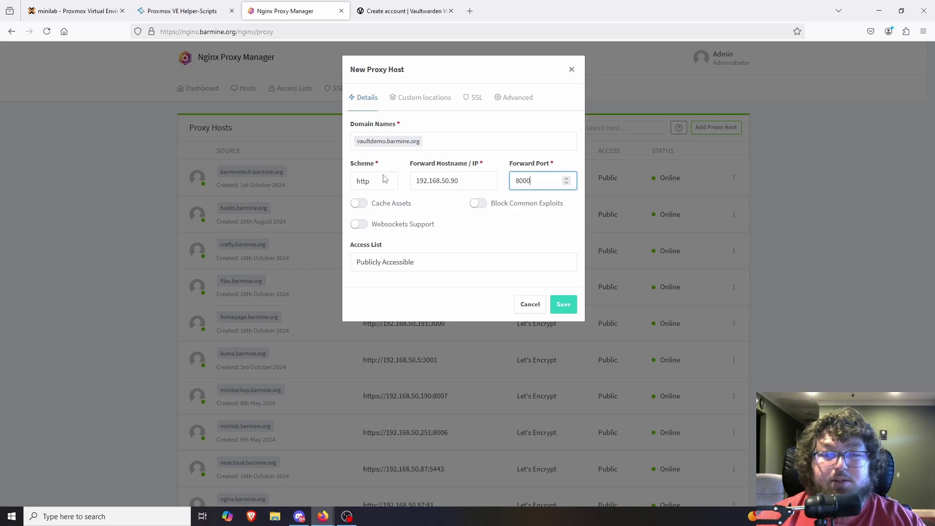
{"action": "left_click", "coordinate": [359, 203]}
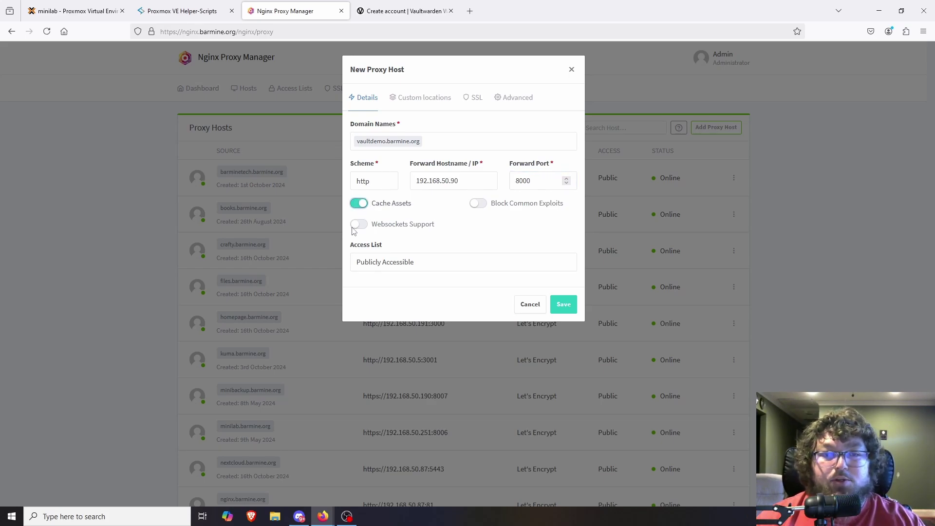
{"action": "left_click", "coordinate": [359, 224]}
{"action": "left_click", "coordinate": [478, 204]}
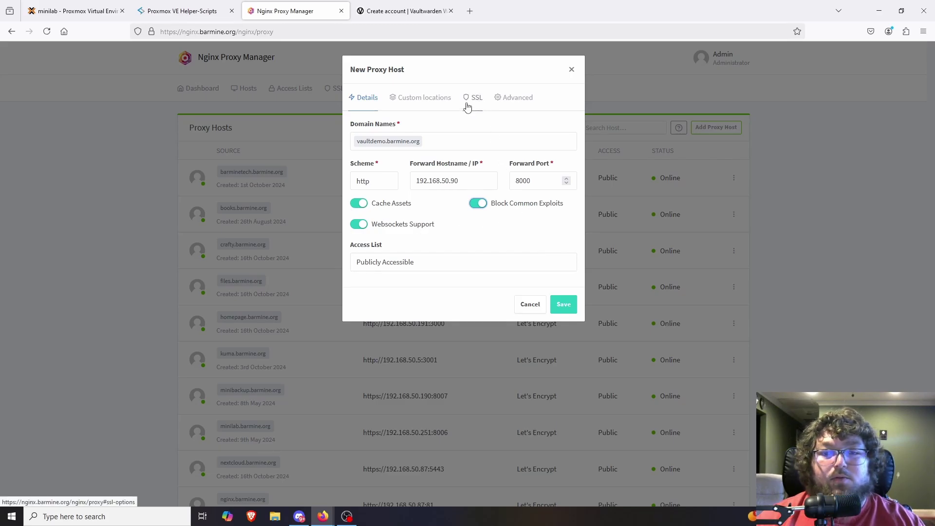
{"action": "left_click", "coordinate": [467, 106]}
{"action": "left_click", "coordinate": [375, 147]}
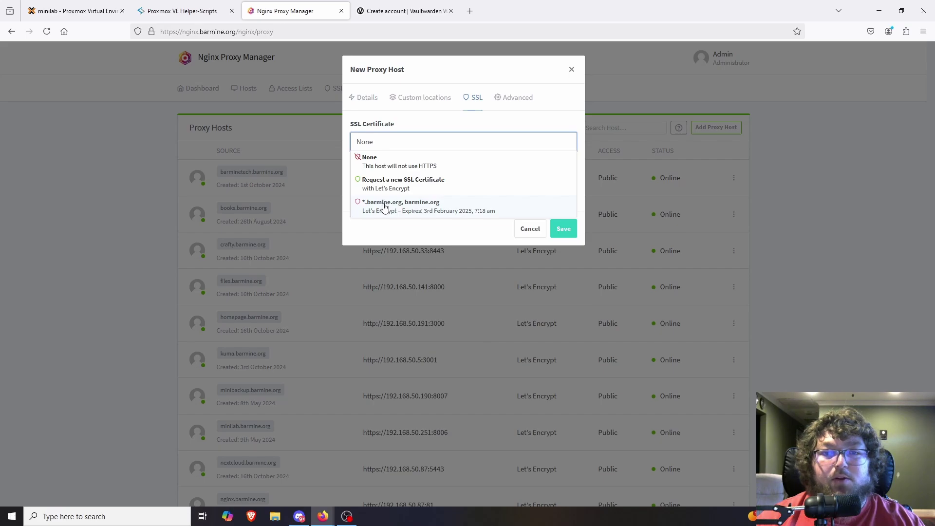
Step: Assign the barmine.org wildcard certificate with Force SSL and save the vaultdemo.barmine.org host
{"action": "left_click", "coordinate": [429, 209]}
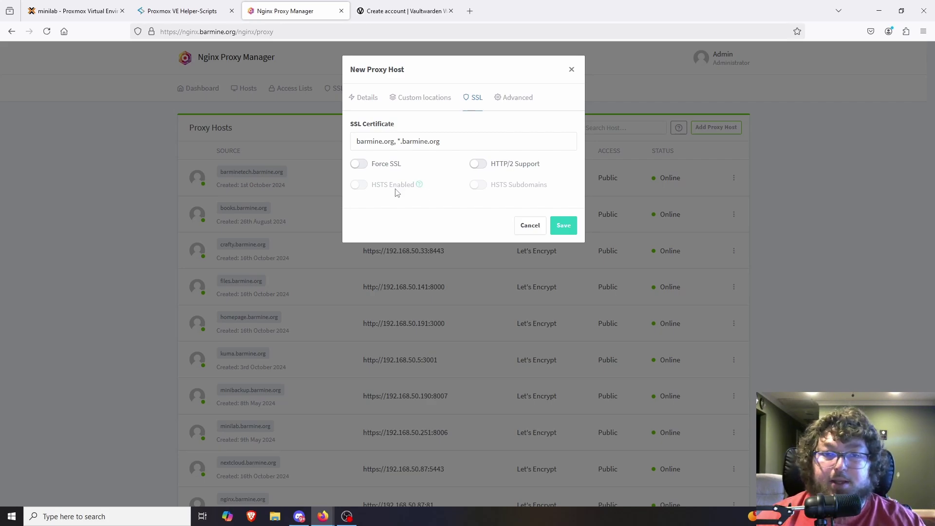
{"action": "left_click", "coordinate": [356, 165]}
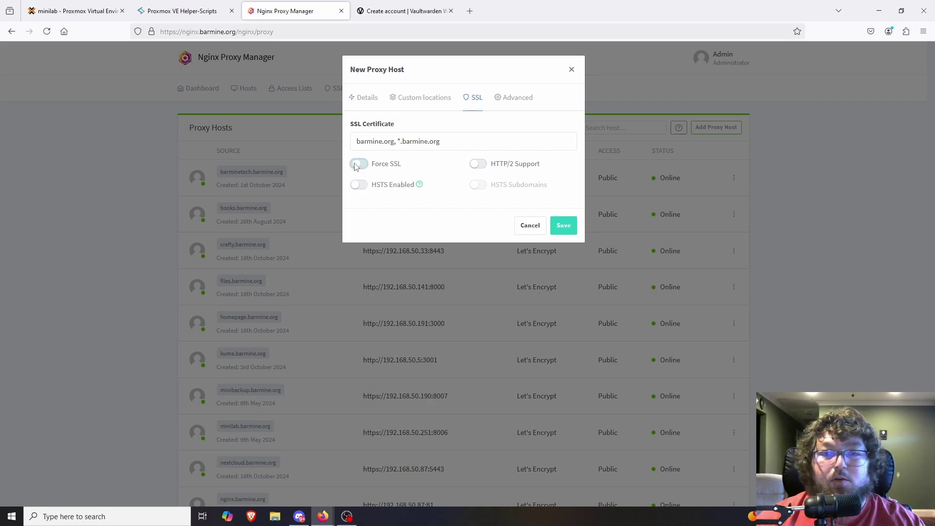
{"action": "left_click", "coordinate": [563, 226]}
{"action": "scroll", "coordinate": [330, 277], "scroll_direction": "down", "scroll_amount": 5}
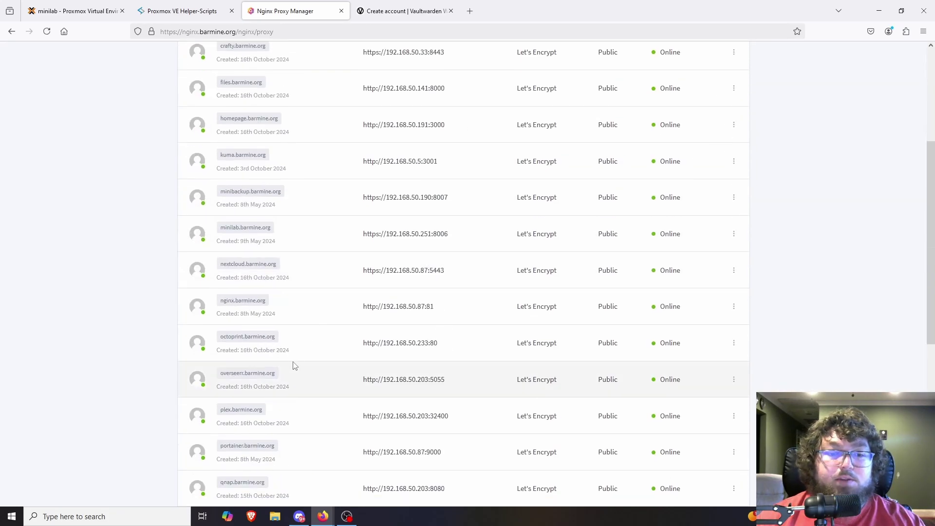
{"action": "scroll", "coordinate": [294, 367], "scroll_direction": "down", "scroll_amount": 6}
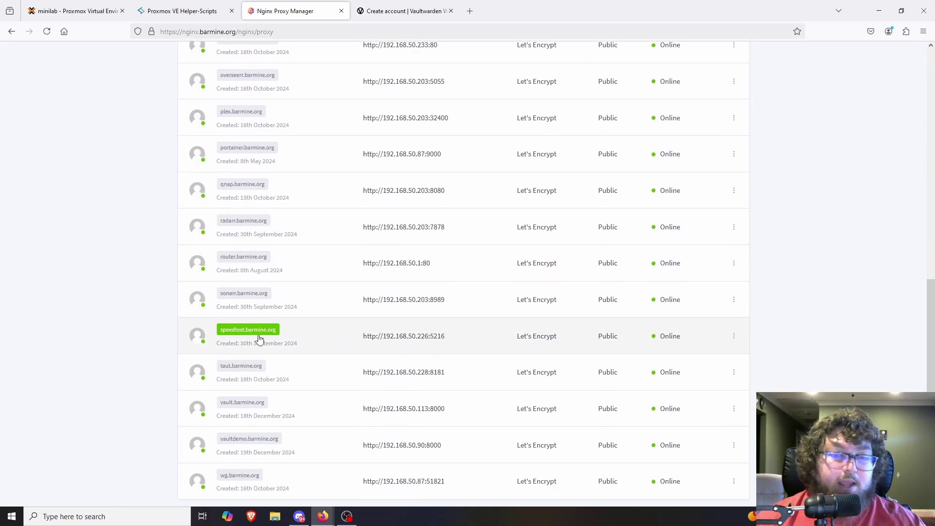
{"action": "scroll", "coordinate": [259, 338], "scroll_direction": "down", "scroll_amount": 1}
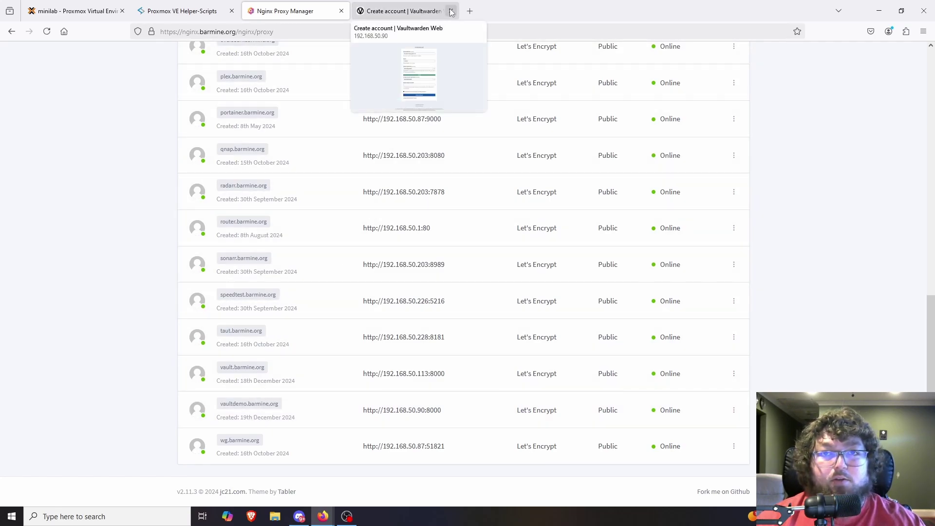
{"action": "left_click", "coordinate": [422, 14]}
Step: Open vaultdemo.barmine.org in a new tab and confirm its HTTPS connection is secure
{"action": "left_click", "coordinate": [452, 11]}
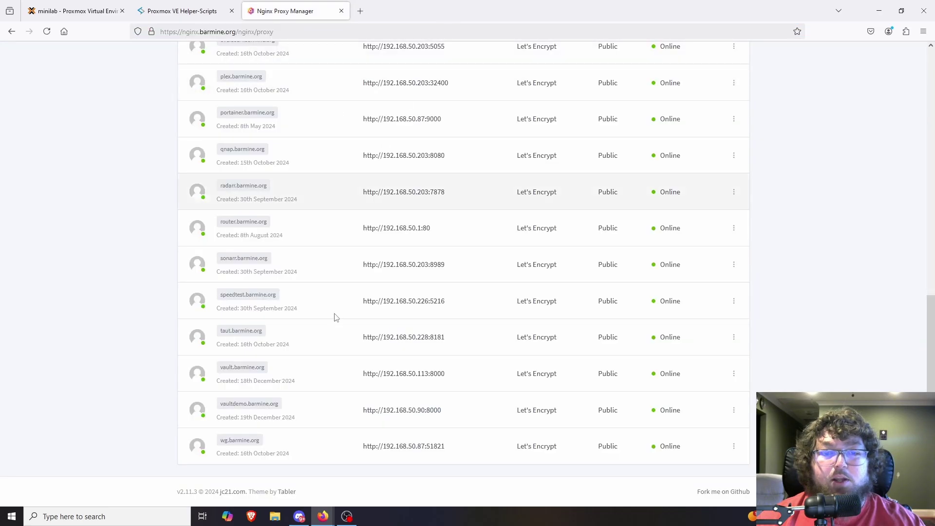
{"action": "left_click", "coordinate": [247, 404]}
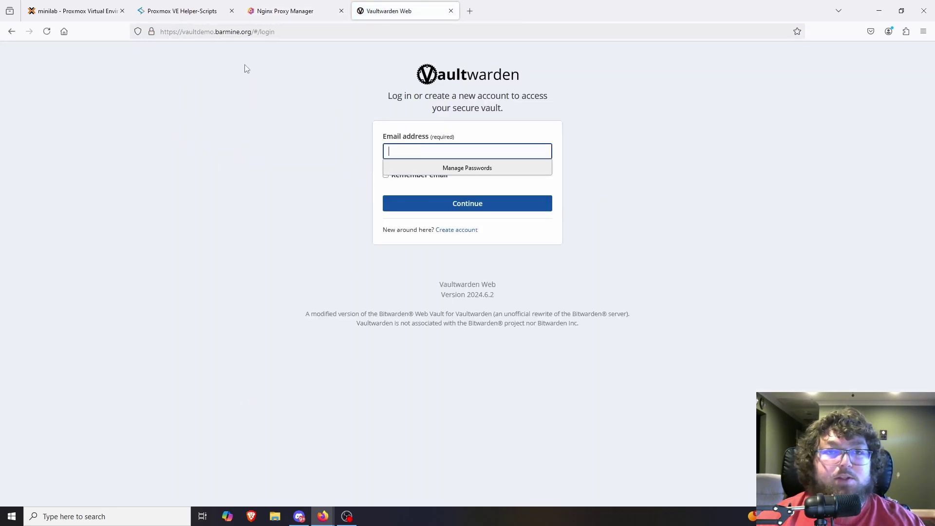
{"action": "left_click", "coordinate": [176, 31]}
{"action": "left_click_drag", "start_coordinate": [194, 32], "coordinate": [238, 32]}
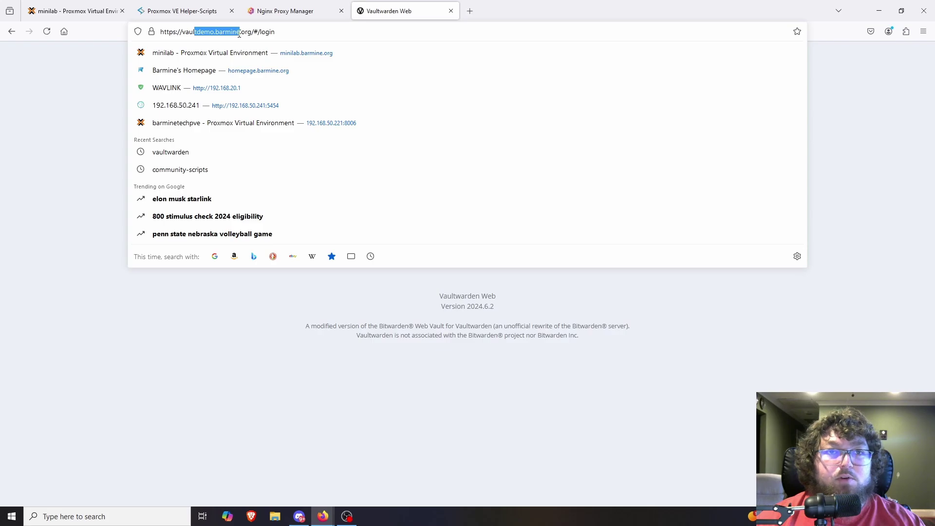
{"action": "left_click", "coordinate": [151, 32]}
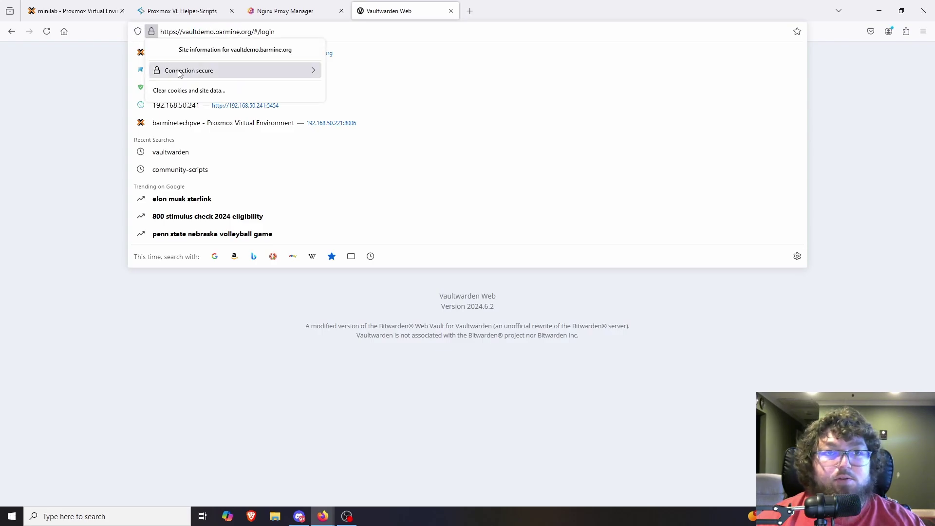
{"action": "left_click", "coordinate": [111, 110]}
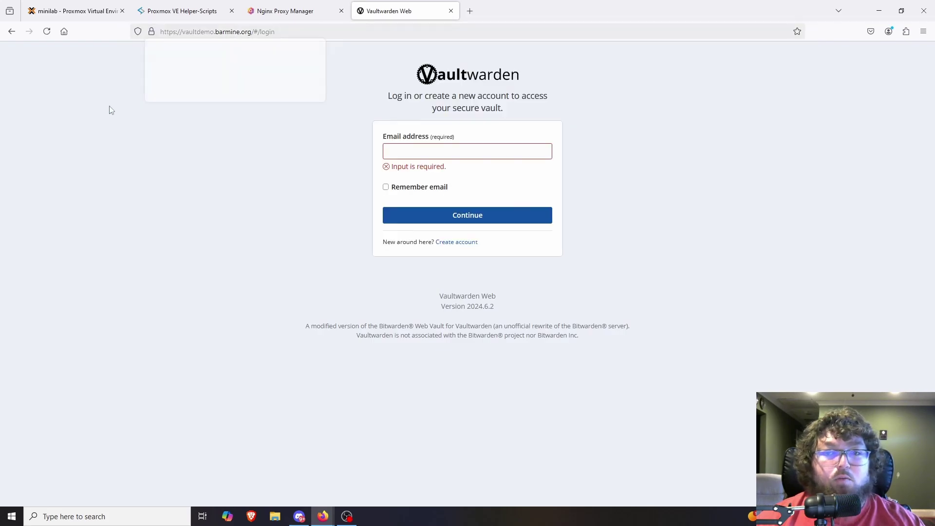
Step: Create the account with an email, name and master password, declining Firefox's save prompt
{"action": "left_click", "coordinate": [444, 246]}
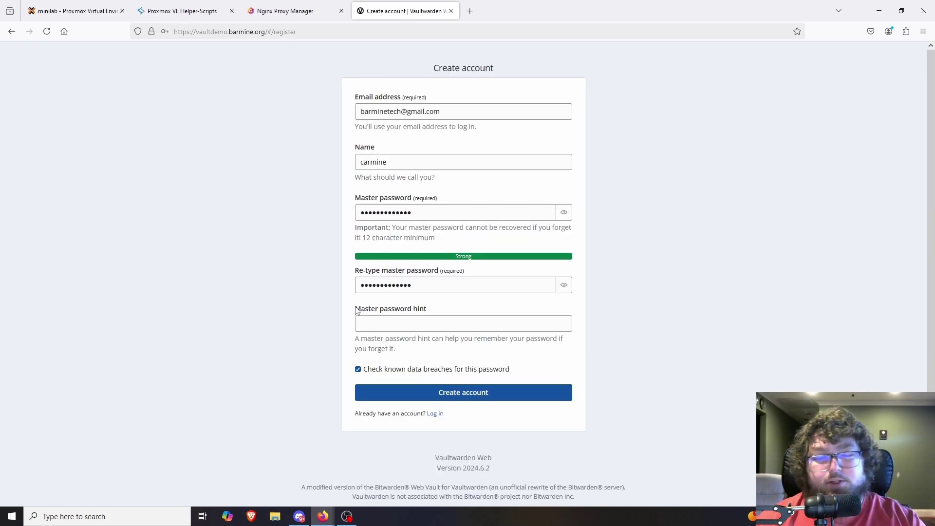
{"action": "left_click", "coordinate": [417, 395]}
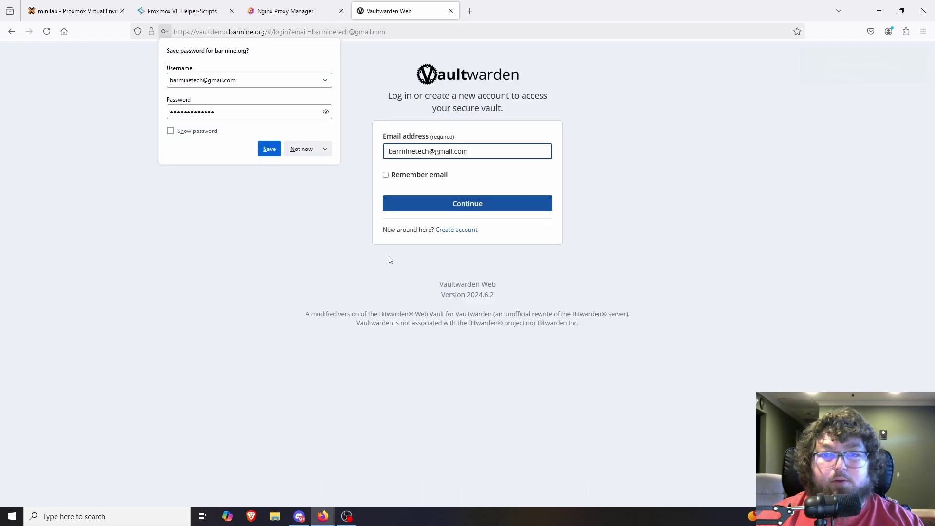
{"action": "left_click", "coordinate": [302, 154]}
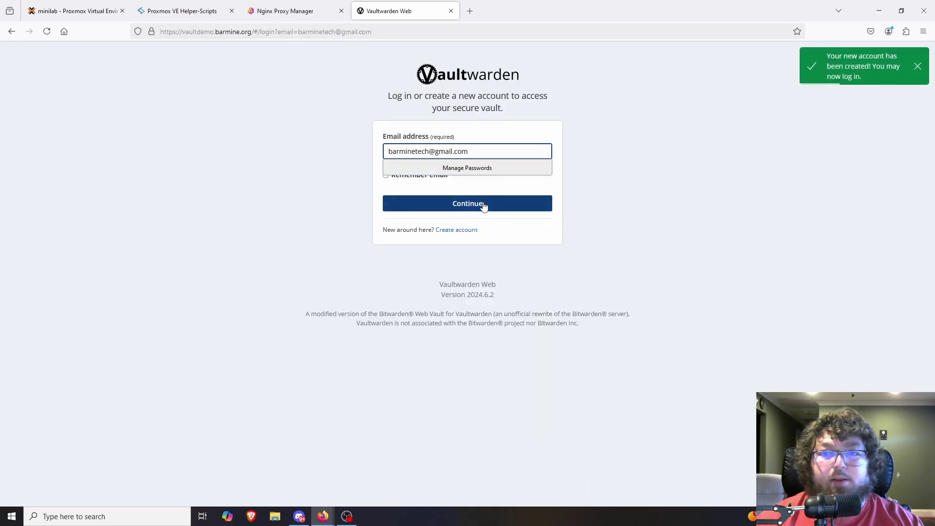
{"action": "left_click", "coordinate": [155, 86]}
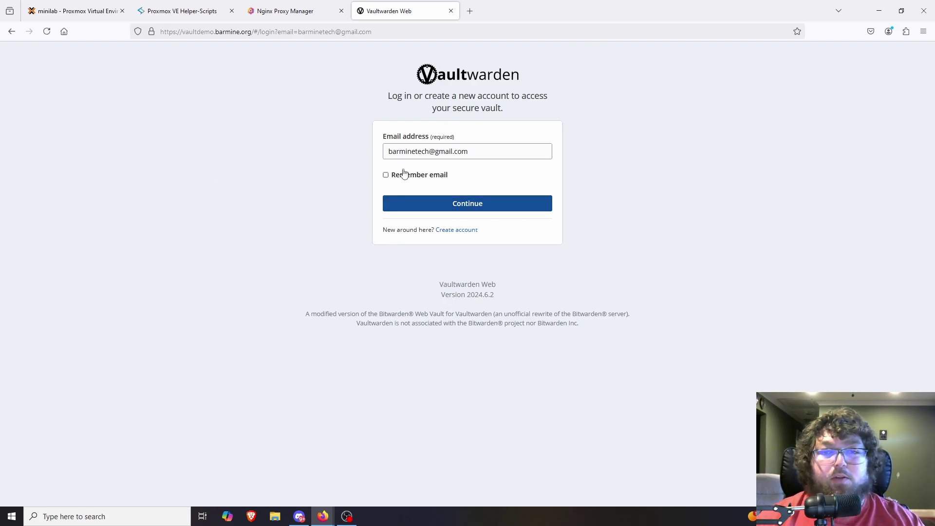
Step: Sign in with the new account's master password, declining to save it in Firefox
{"action": "left_click", "coordinate": [472, 210]}
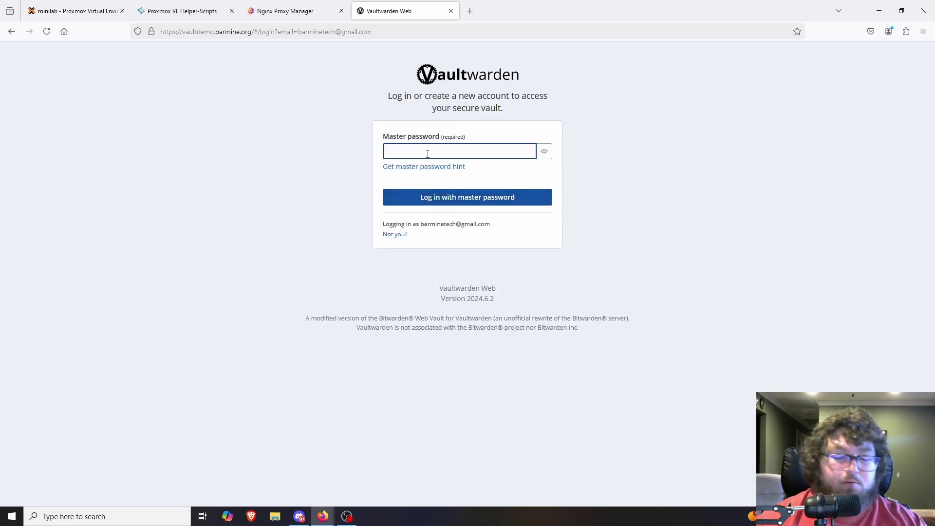
{"action": "type", "text": "•"}
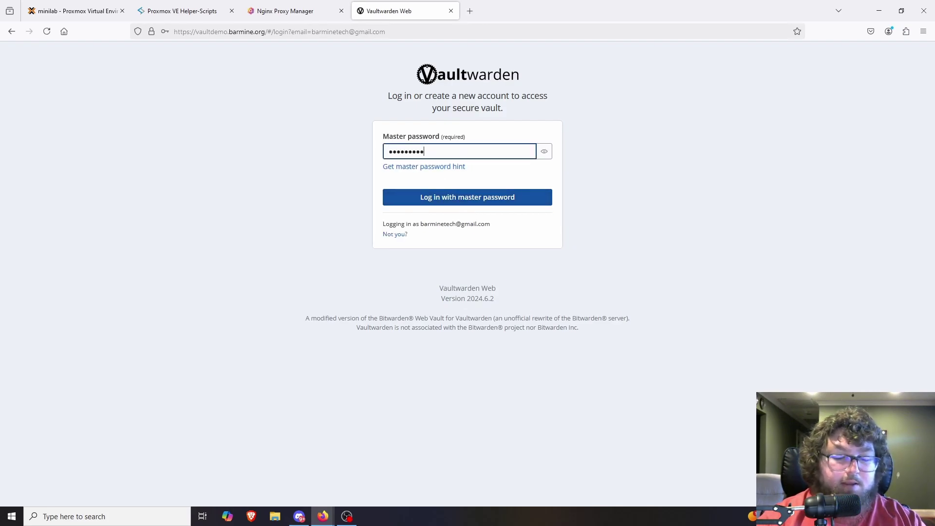
{"action": "left_click", "coordinate": [458, 199]}
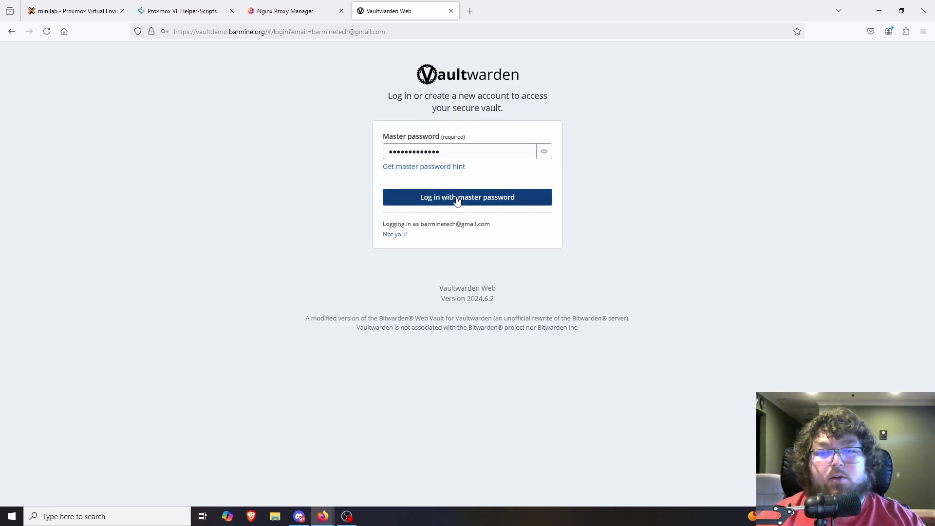
{"action": "left_click", "coordinate": [301, 149]}
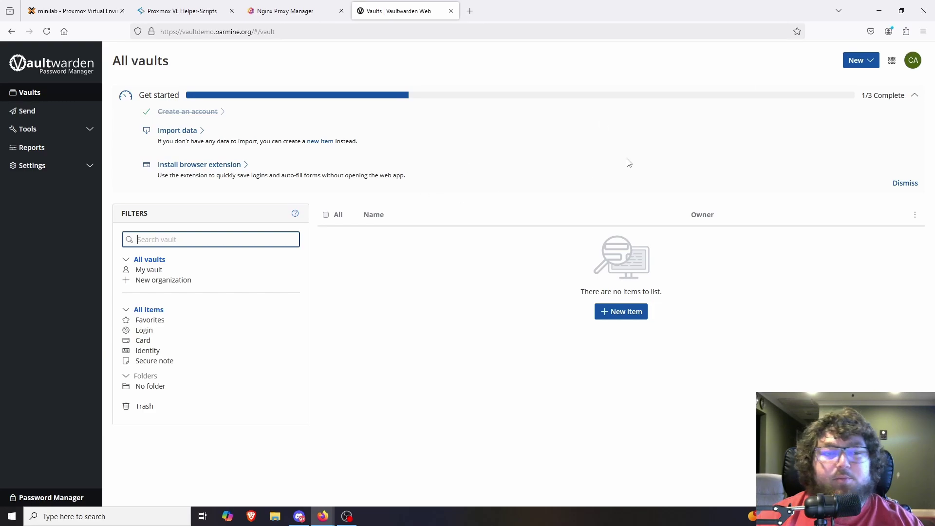
Step: View Firefox's saved-password import/export options, then open Vaultwarden's Import data page
{"action": "left_click", "coordinate": [924, 31]}
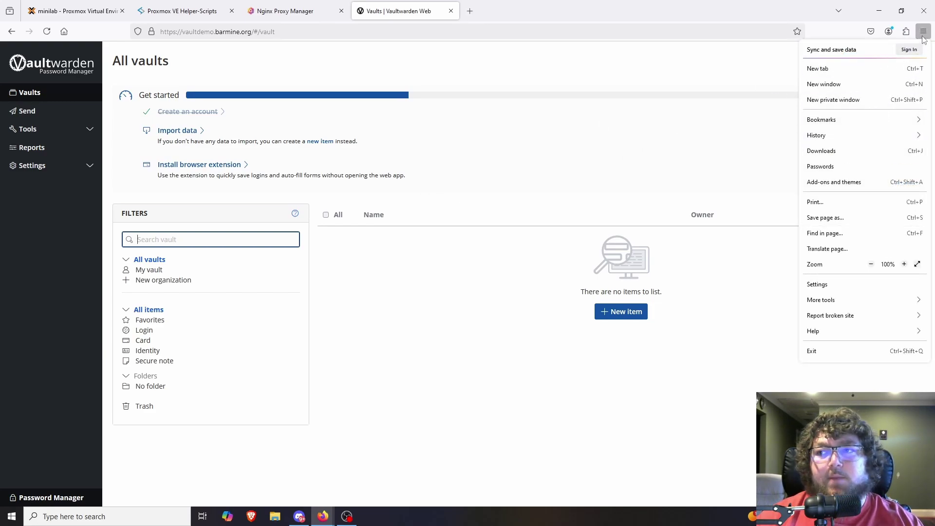
{"action": "left_click", "coordinate": [834, 166]}
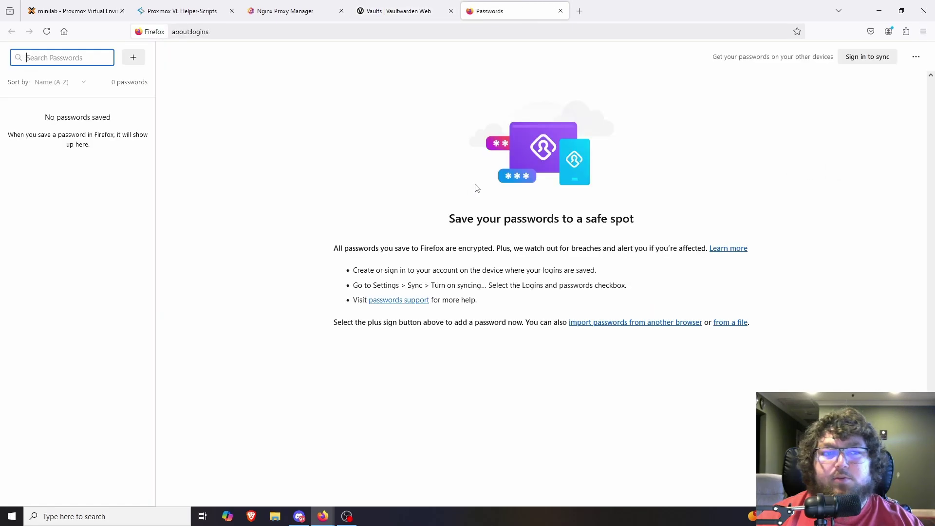
{"action": "left_click", "coordinate": [916, 57]}
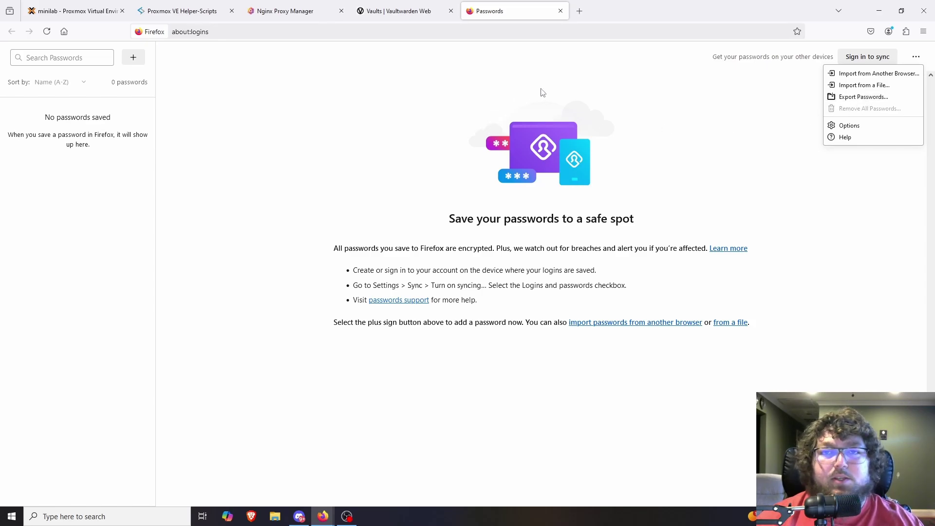
{"action": "left_click", "coordinate": [390, 13]}
{"action": "left_click", "coordinate": [168, 132]}
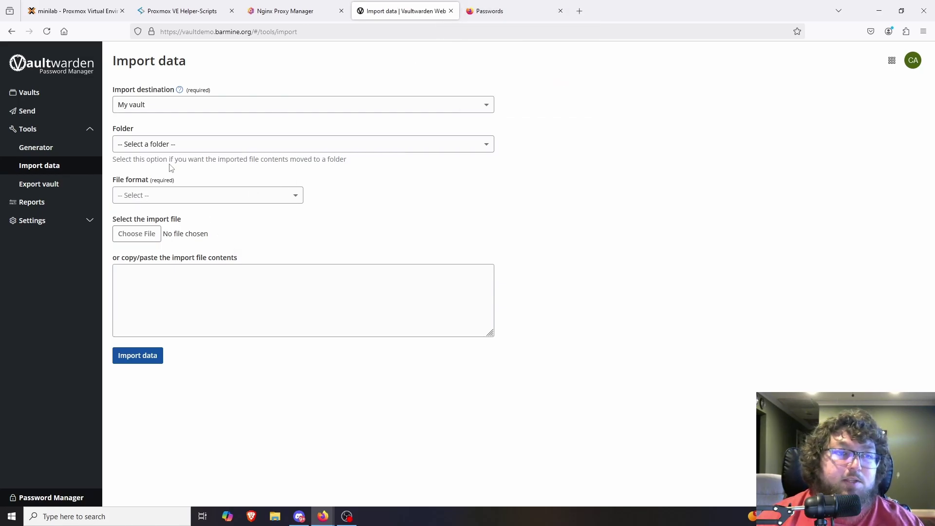
Step: Add the Bitwarden Password Manager extension to Firefox, approve its permissions, and close the getting-started tab
{"action": "left_click", "coordinate": [29, 94]}
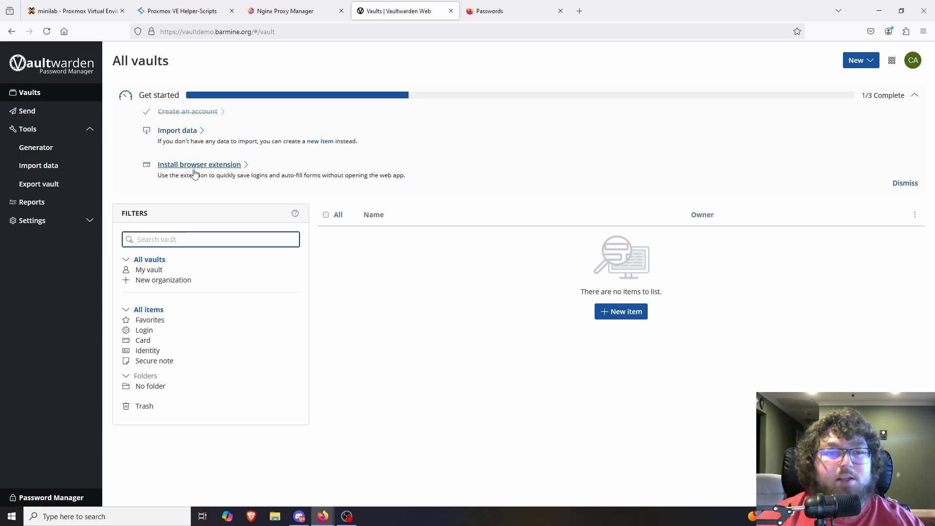
{"action": "left_click", "coordinate": [193, 165]}
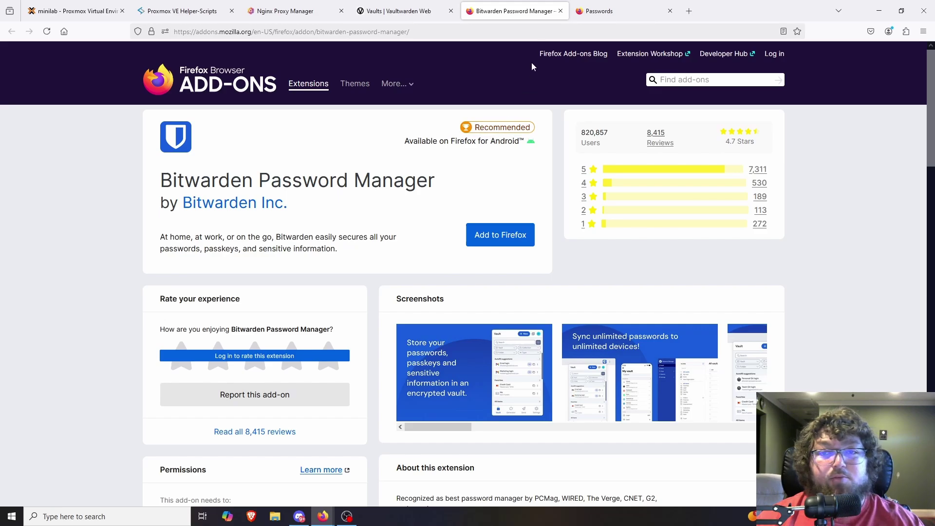
{"action": "left_click", "coordinate": [507, 235]}
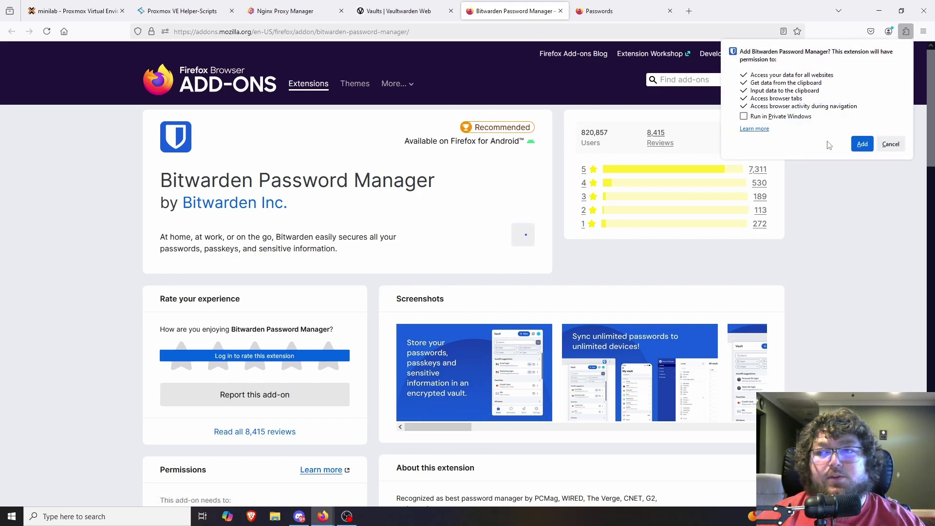
{"action": "left_click", "coordinate": [862, 144]}
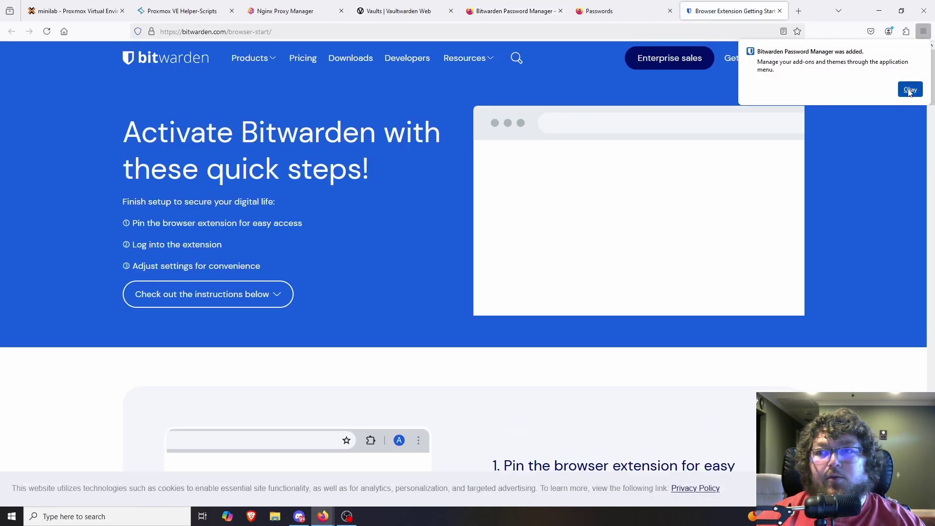
{"action": "left_click", "coordinate": [909, 91]}
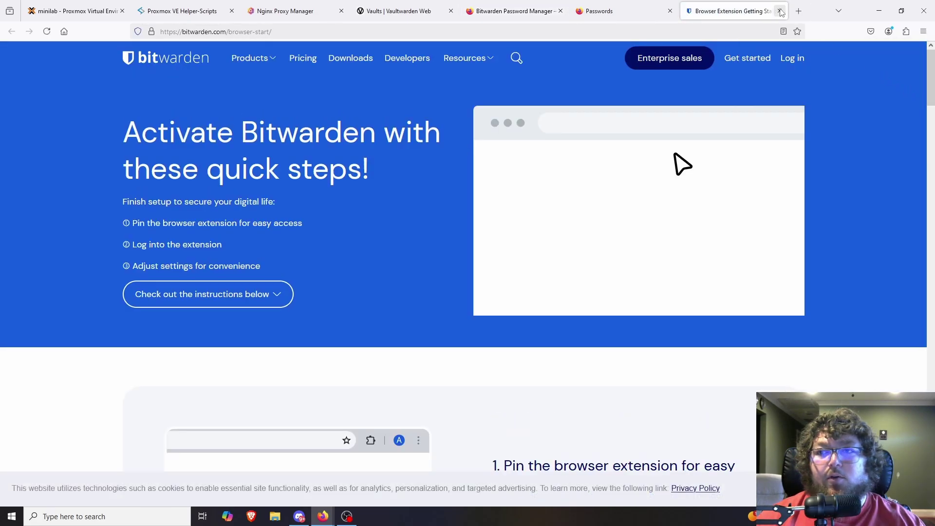
{"action": "left_click", "coordinate": [780, 10]}
{"action": "left_click", "coordinate": [906, 34]}
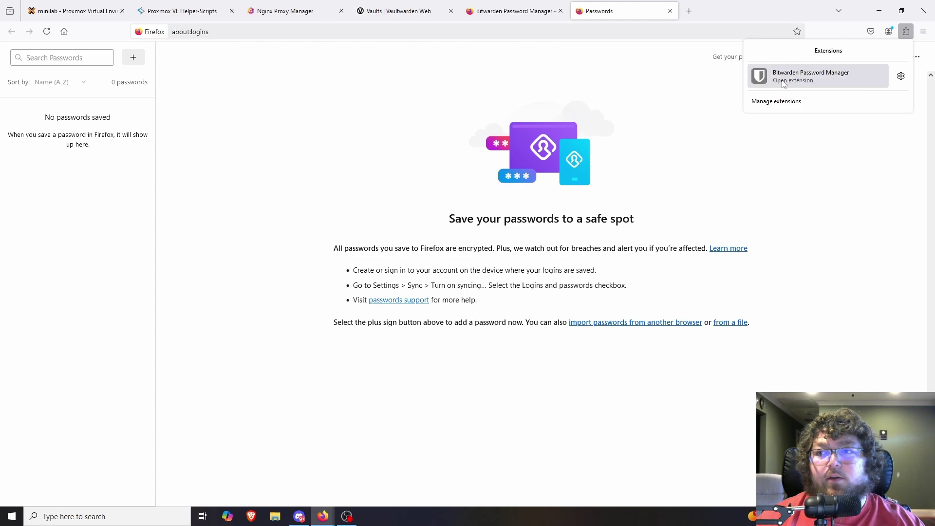
Step: Point the Bitwarden extension at the self-hosted server vaultdemo.barmine.org
{"action": "left_click", "coordinate": [806, 83]}
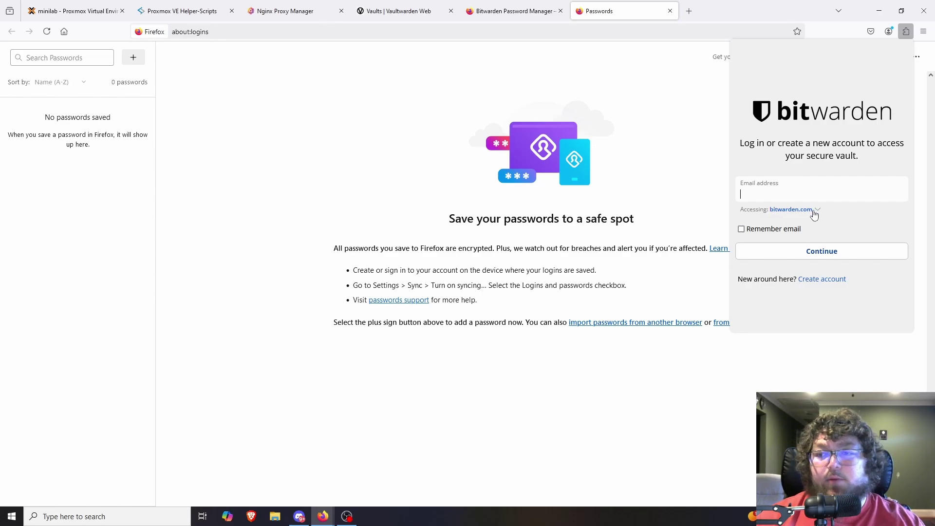
{"action": "left_click", "coordinate": [816, 212]}
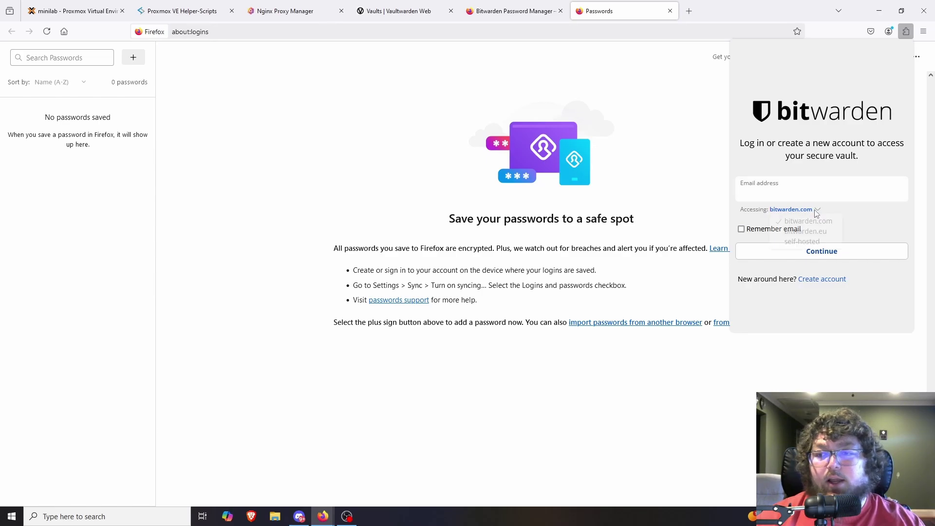
{"action": "left_click", "coordinate": [808, 243]}
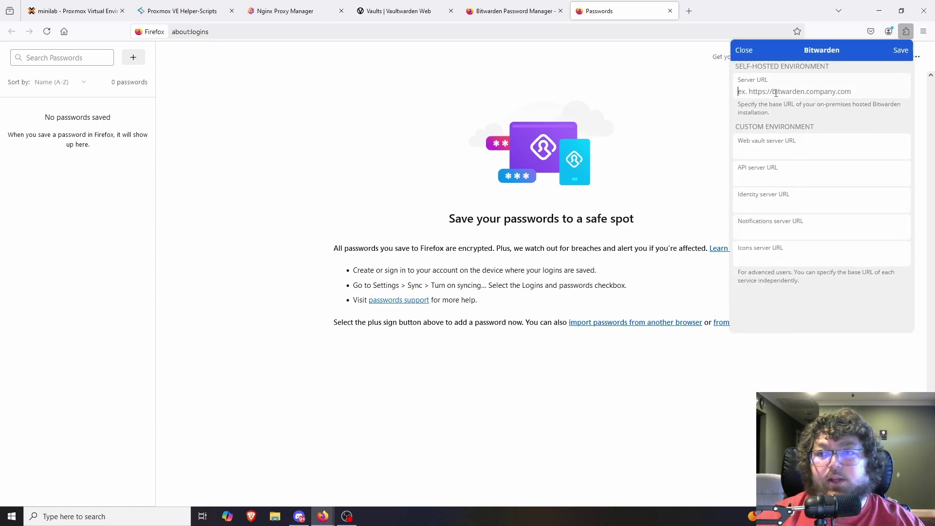
{"action": "type", "text": "va"}
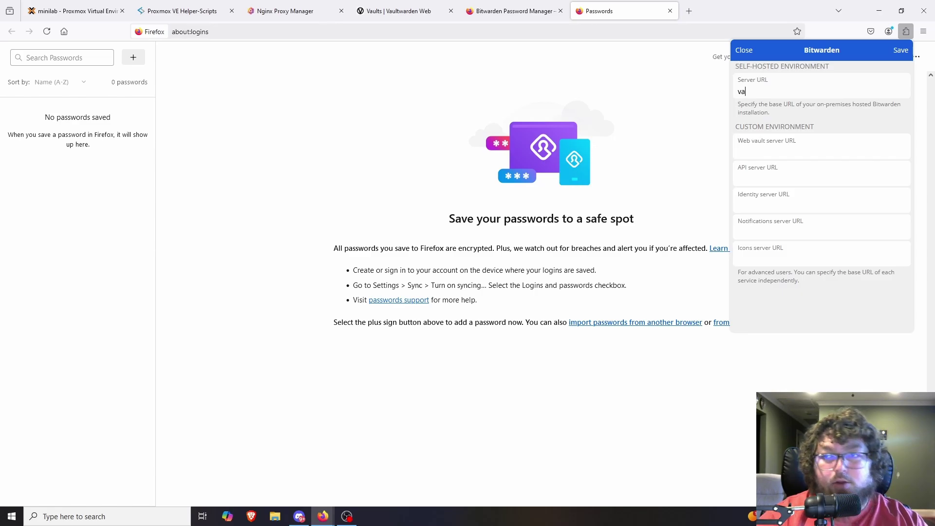
{"action": "type", "text": "ultdemo.barmine.org"}
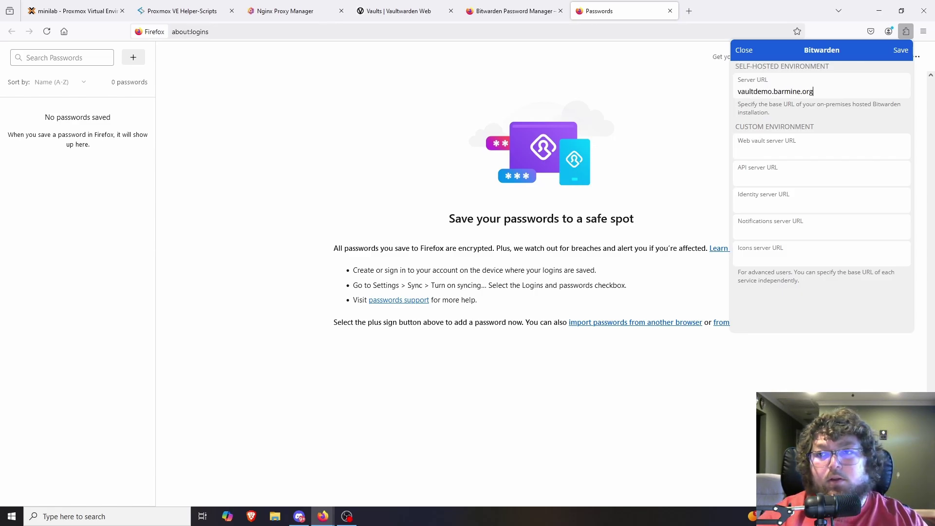
{"action": "left_click", "coordinate": [900, 50]}
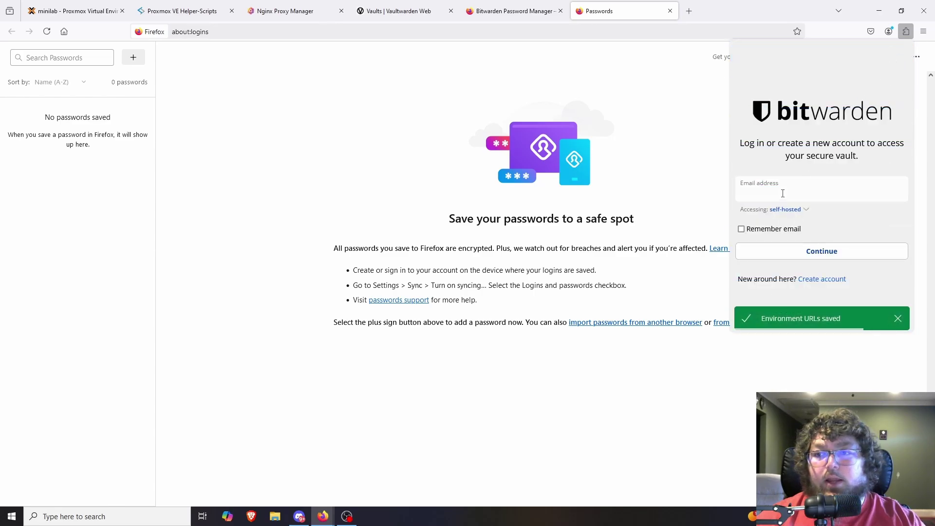
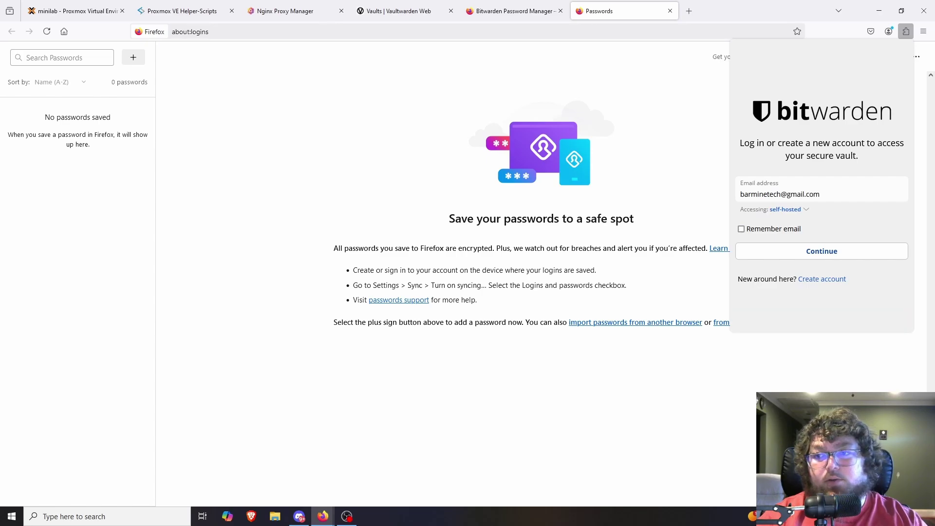
Step: Log in with the account e-mail and master password
{"action": "key", "text": "Return"}
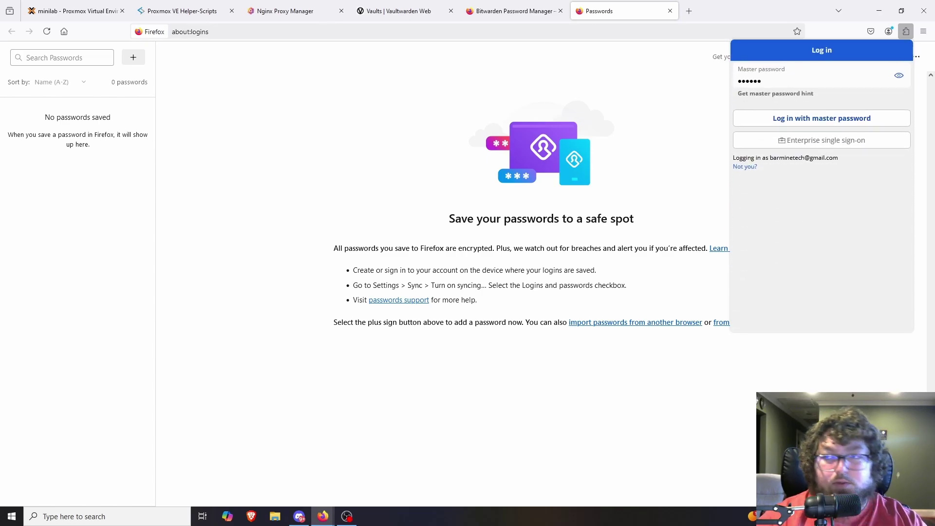
{"action": "key", "text": "Return"}
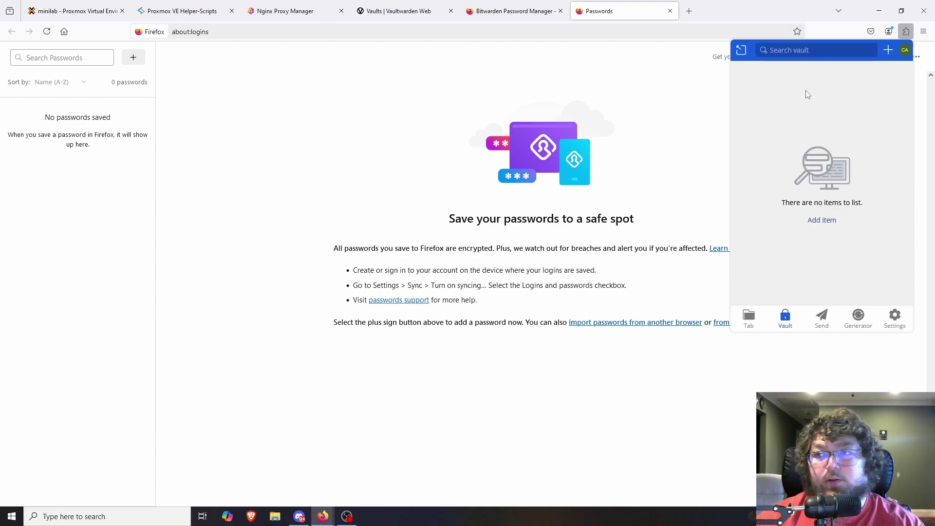
Step: Pop the vault out into its own window, centred and widened
{"action": "left_click", "coordinate": [742, 50]}
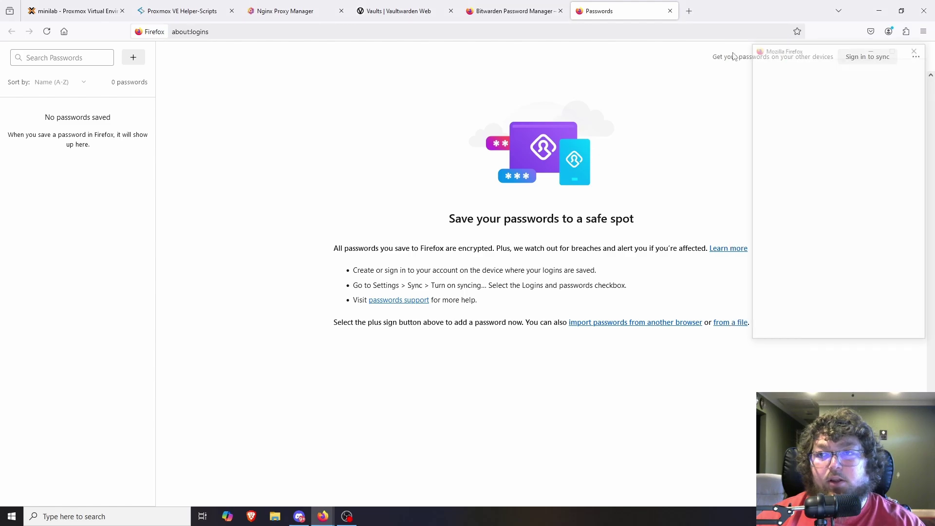
{"action": "left_click_drag", "start_coordinate": [821, 44], "coordinate": [430, 62]}
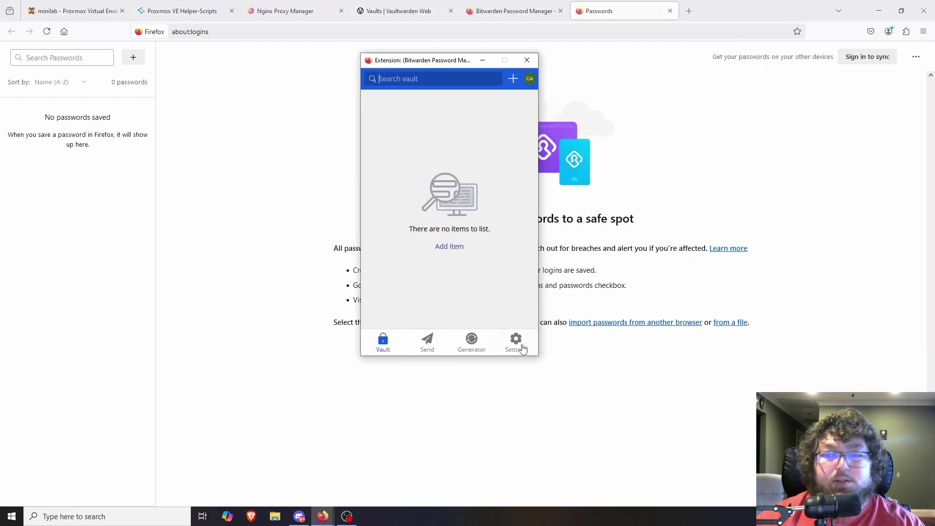
{"action": "left_click_drag", "start_coordinate": [538, 354], "coordinate": [591, 356]}
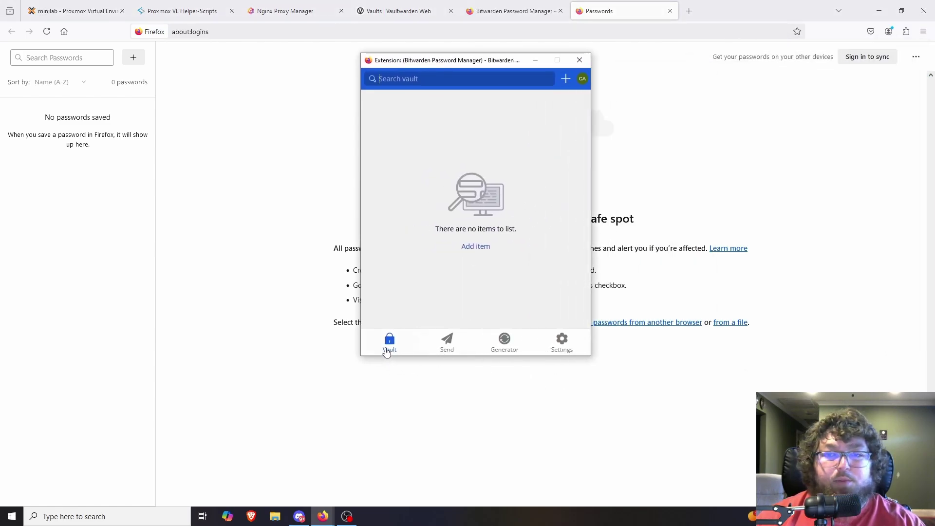
Step: Raise the Generator password length from 14 to 31
{"action": "left_click", "coordinate": [444, 347]}
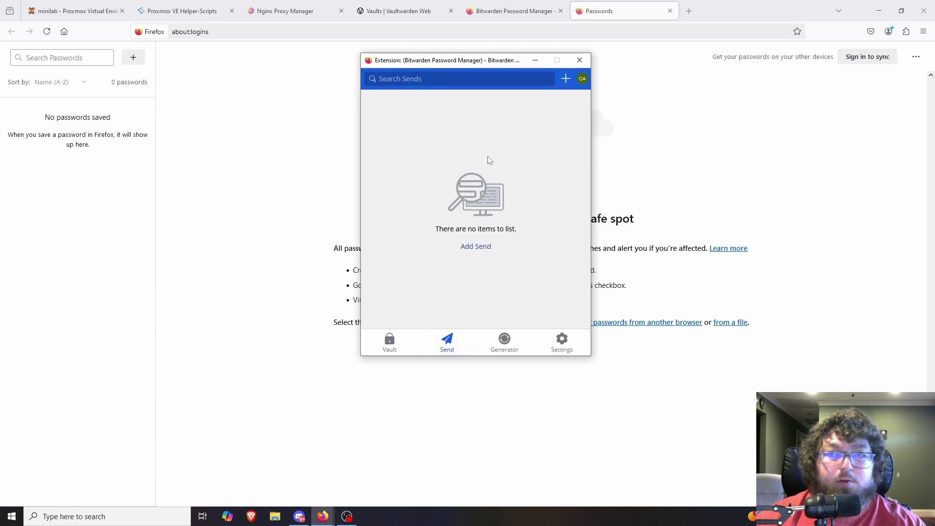
{"action": "left_click", "coordinate": [504, 341]}
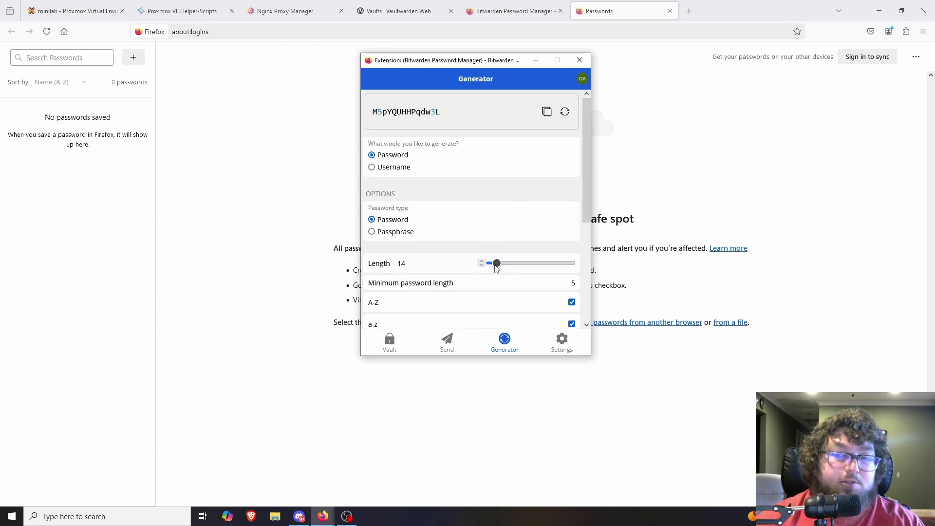
{"action": "left_click_drag", "start_coordinate": [496, 269], "coordinate": [508, 269]}
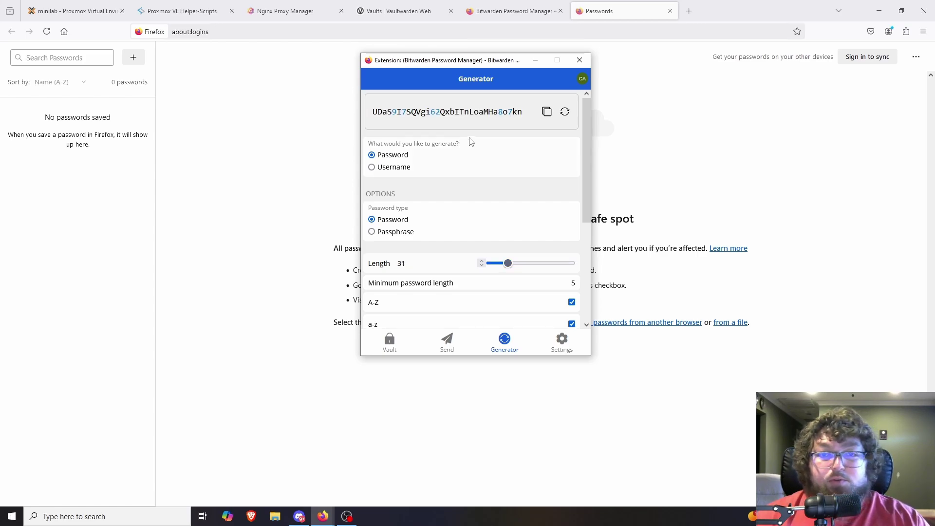
Step: Close the pop-out, collapse the Get started checklist, and filter the web vault to My vault
{"action": "left_click", "coordinate": [580, 59]}
{"action": "left_click", "coordinate": [398, 11]}
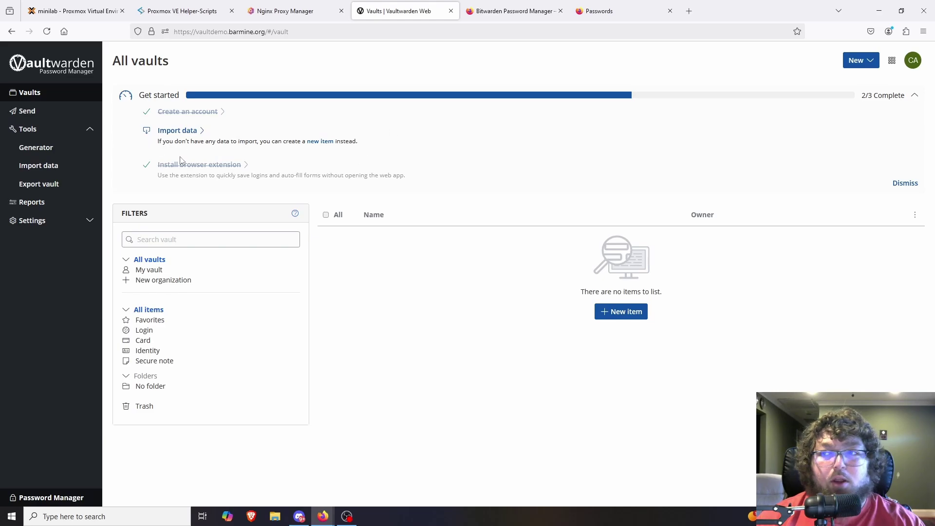
{"action": "left_click", "coordinate": [915, 96]}
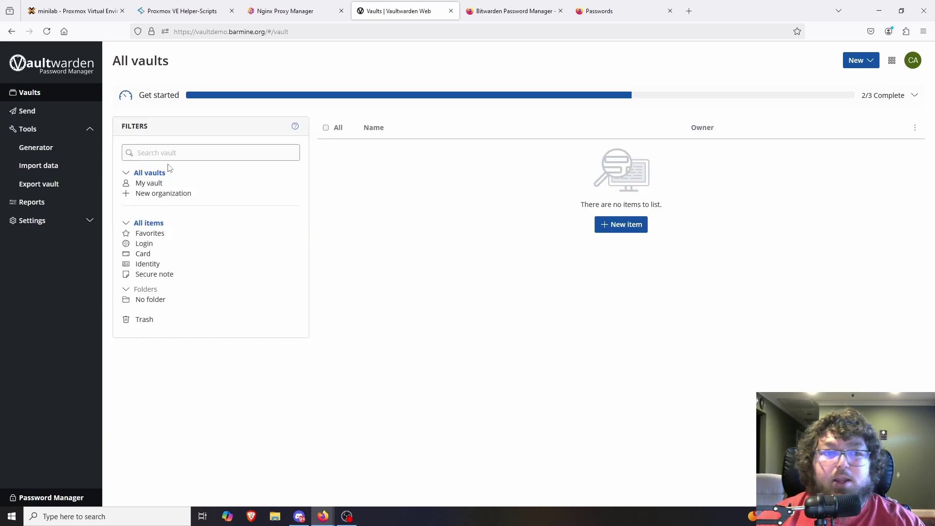
{"action": "left_click", "coordinate": [149, 186]}
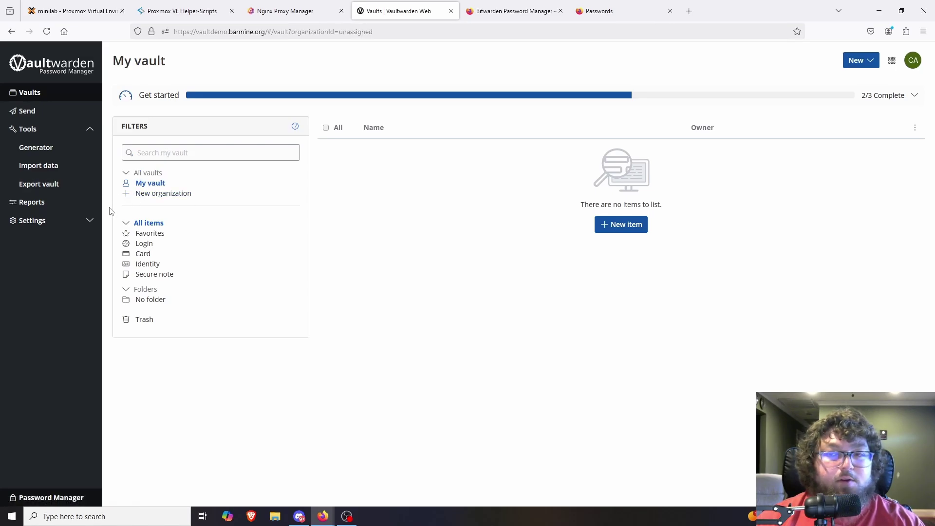
{"action": "left_click", "coordinate": [630, 230]}
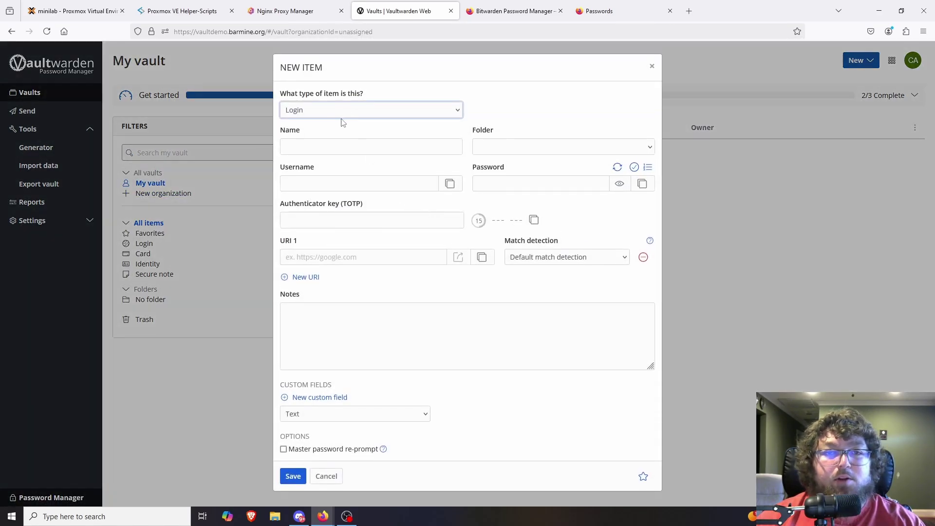
{"action": "left_click", "coordinate": [346, 113]}
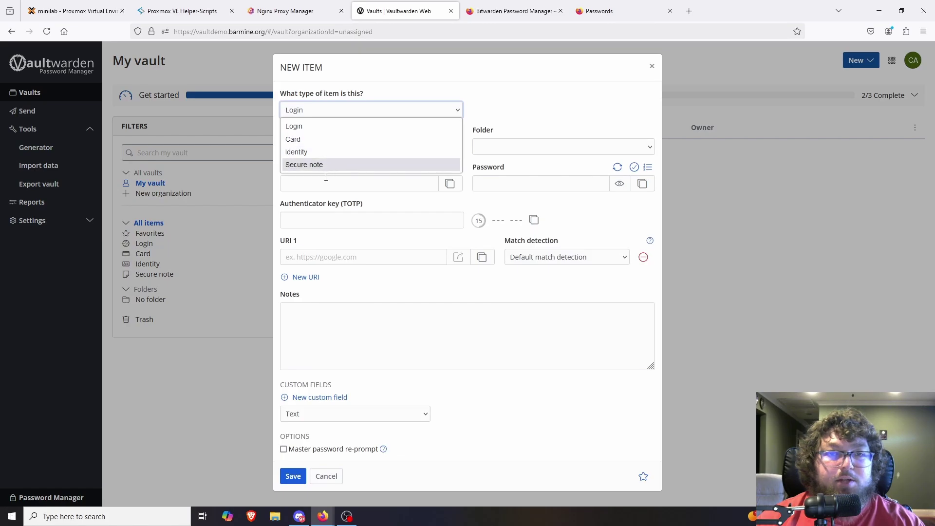
{"action": "left_click", "coordinate": [316, 155]}
{"action": "left_click", "coordinate": [328, 111]}
{"action": "left_click", "coordinate": [309, 165]}
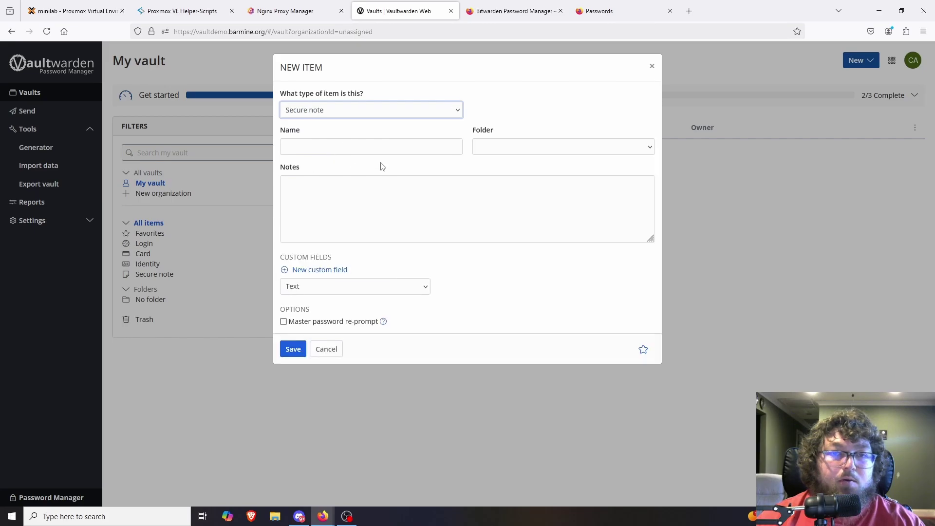
{"action": "left_click", "coordinate": [334, 113]}
{"action": "left_click", "coordinate": [316, 128]}
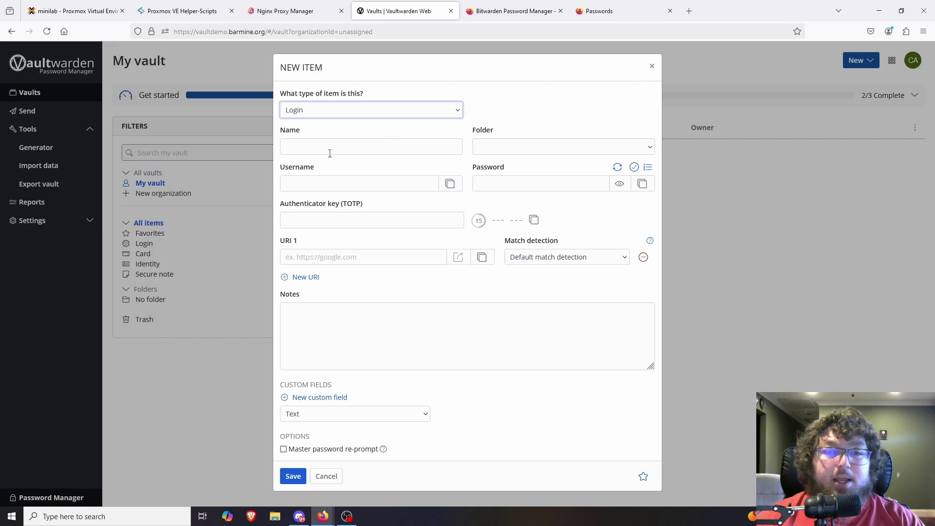
{"action": "left_click", "coordinate": [346, 149]}
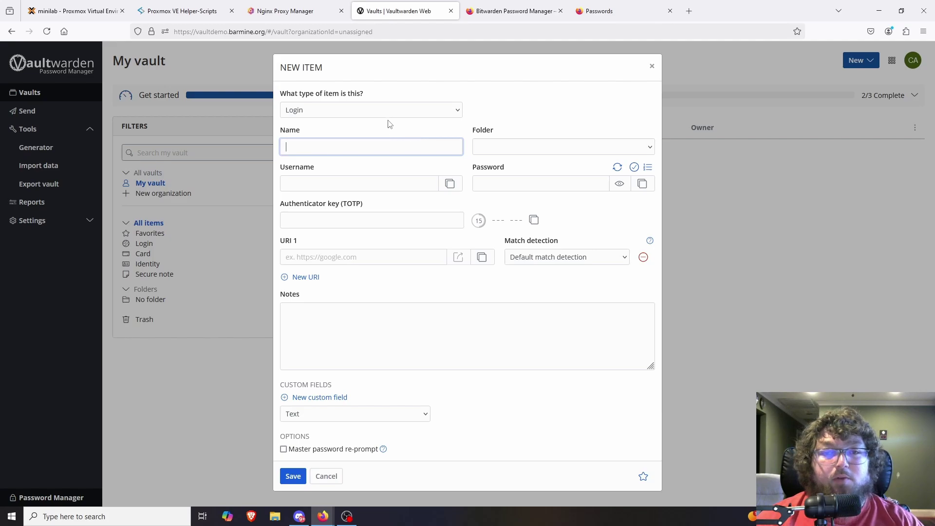
{"action": "left_click", "coordinate": [369, 109]}
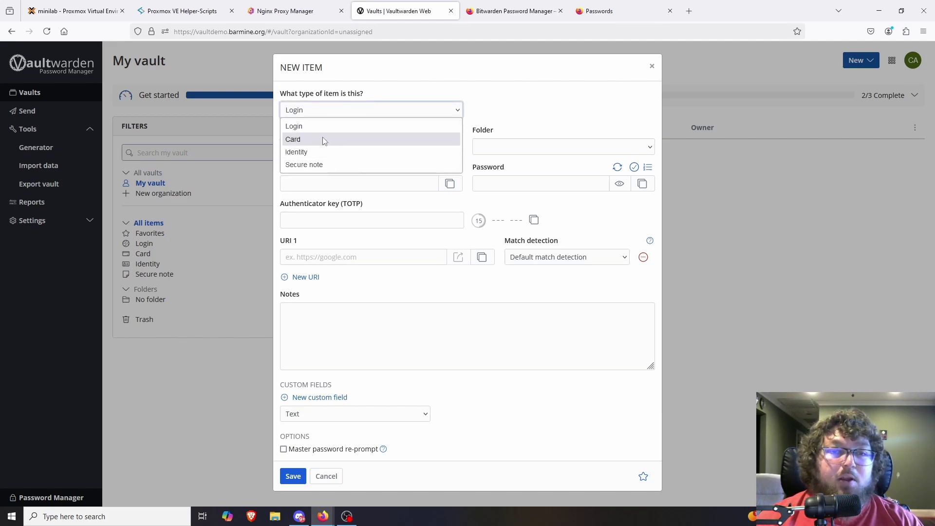
{"action": "left_click", "coordinate": [324, 141]}
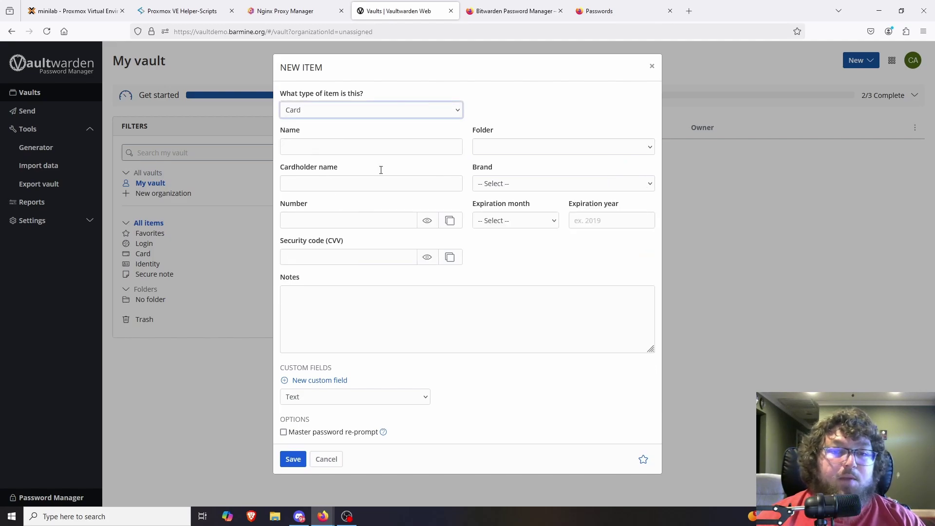
{"action": "left_click", "coordinate": [339, 117]}
{"action": "left_click", "coordinate": [325, 165]}
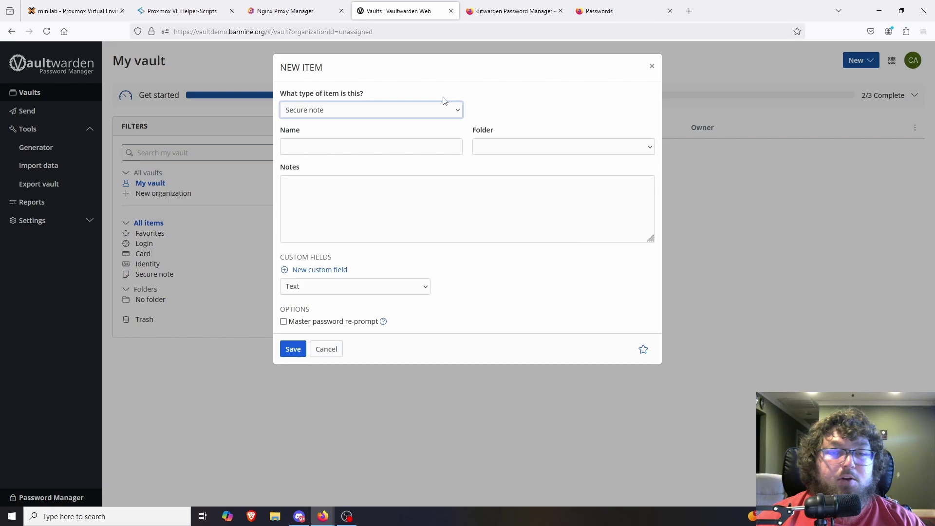
{"action": "left_click", "coordinate": [653, 66]}
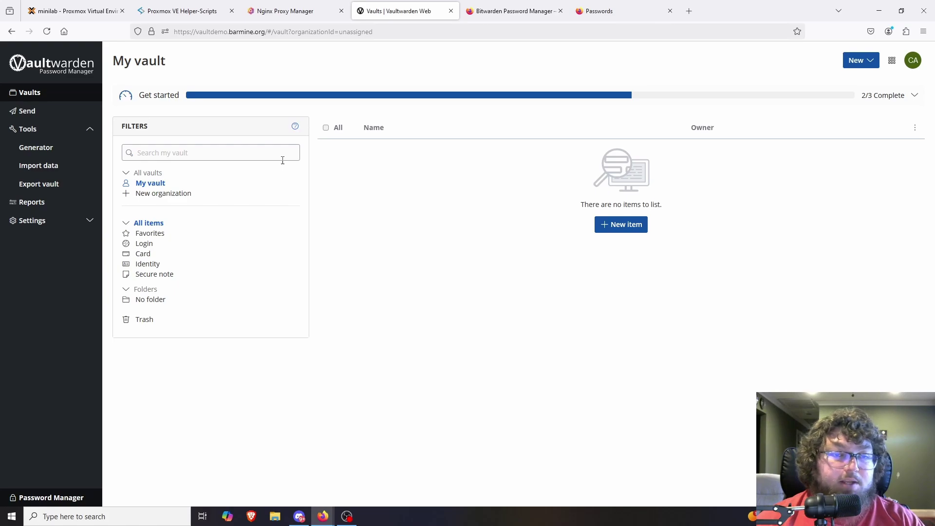
Step: Regenerate a 25-character password in Tools > Generator, then open the Reports page
{"action": "left_click", "coordinate": [48, 113]}
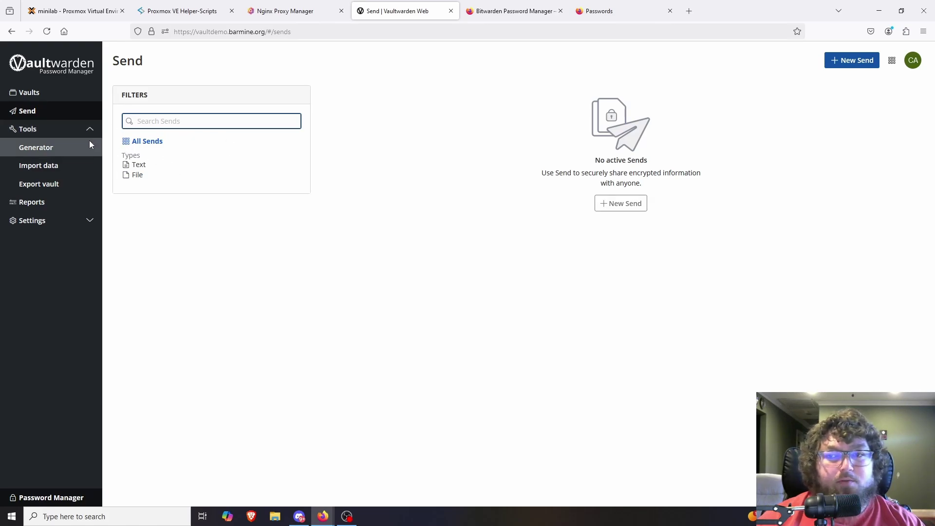
{"action": "left_click", "coordinate": [57, 145]}
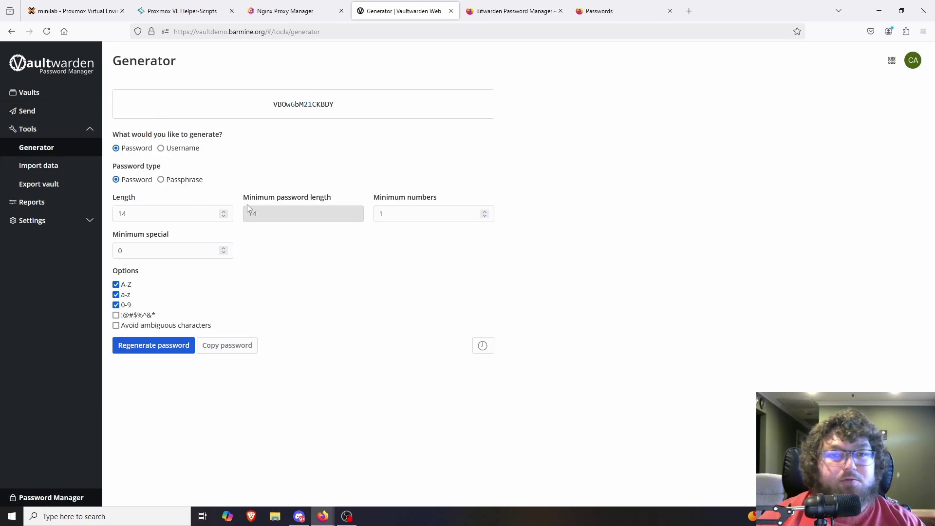
{"action": "left_click", "coordinate": [223, 213]}
{"action": "left_click", "coordinate": [224, 212]}
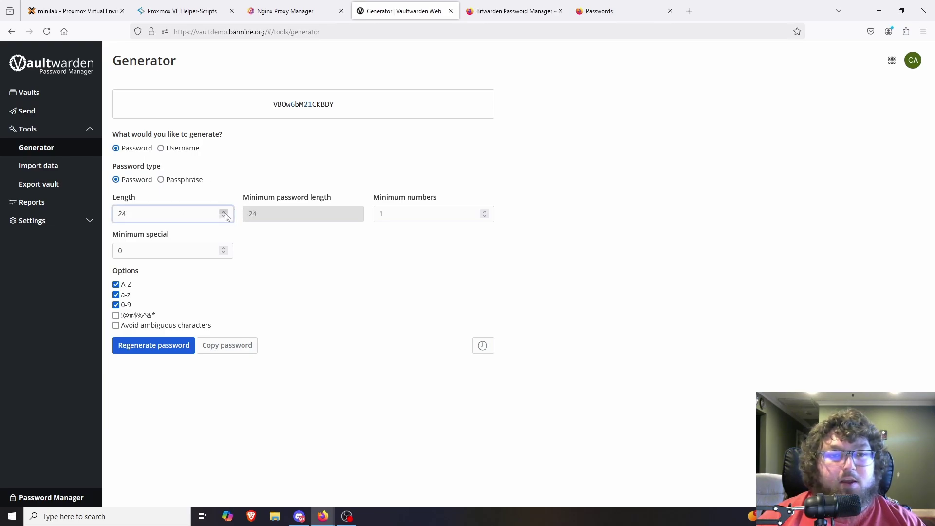
{"action": "left_click", "coordinate": [223, 212]}
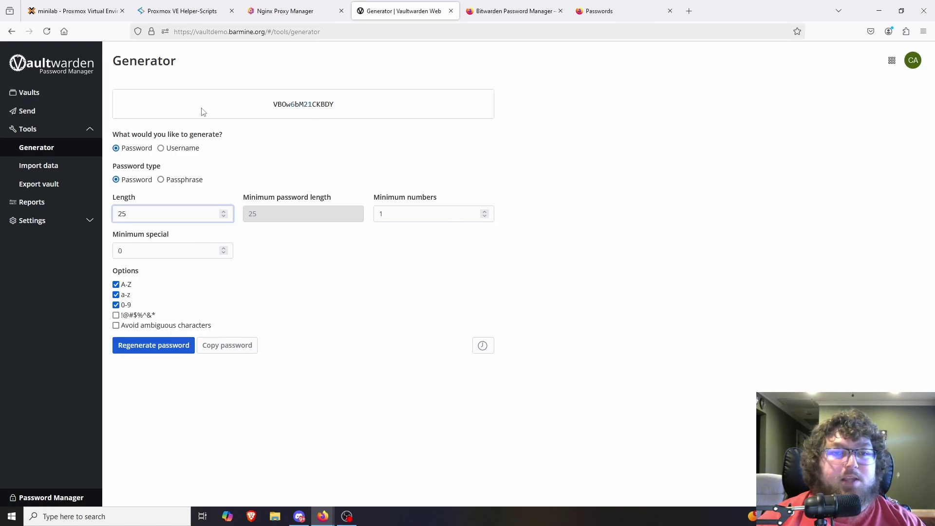
{"action": "left_click", "coordinate": [169, 349]}
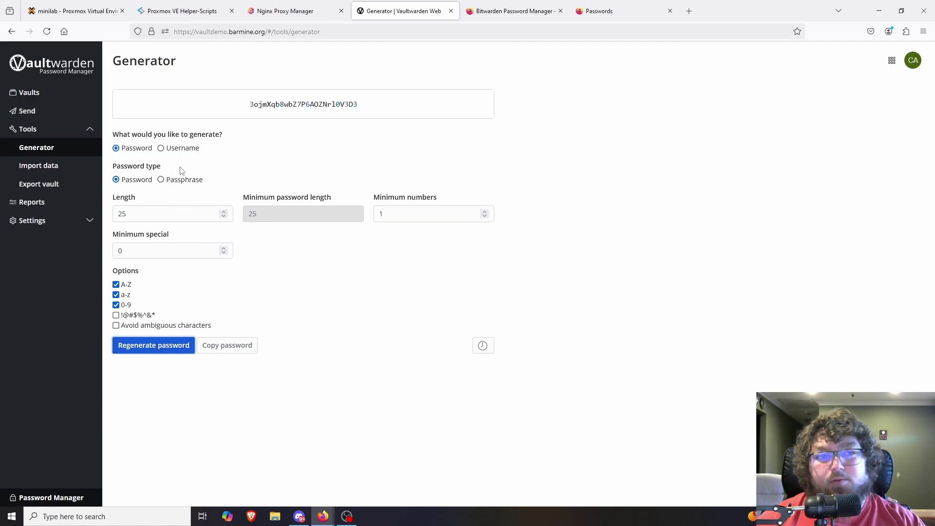
{"action": "left_click", "coordinate": [21, 201]}
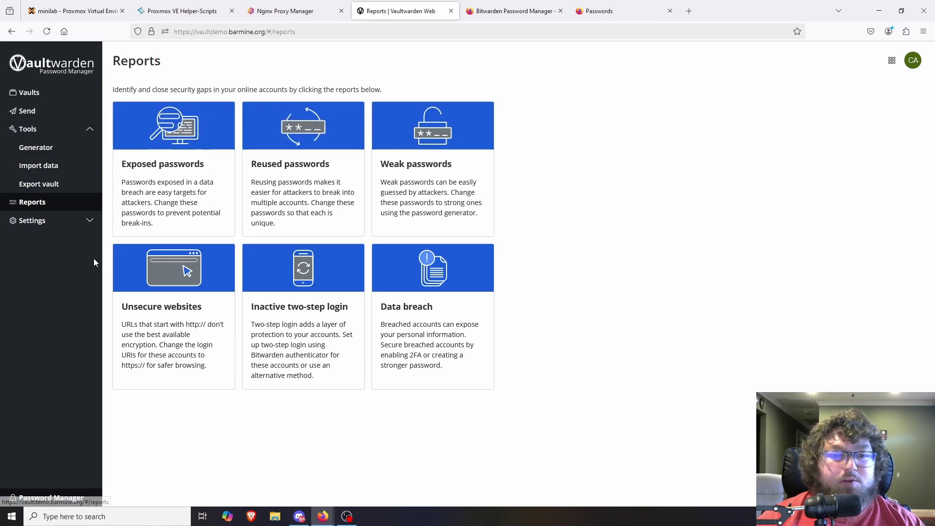
Step: Review Preferences, keeping the Default language and the 15-minute vault timeout
{"action": "left_click", "coordinate": [90, 222]}
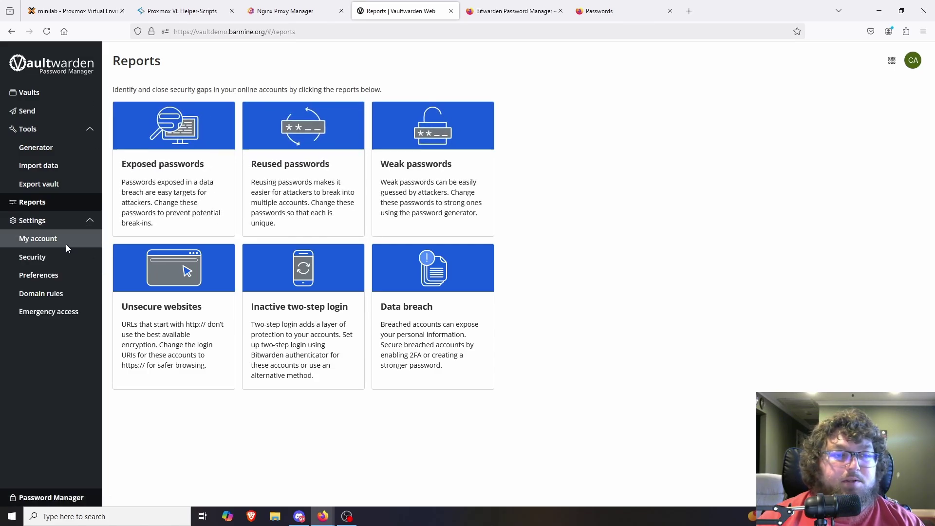
{"action": "left_click", "coordinate": [53, 278]}
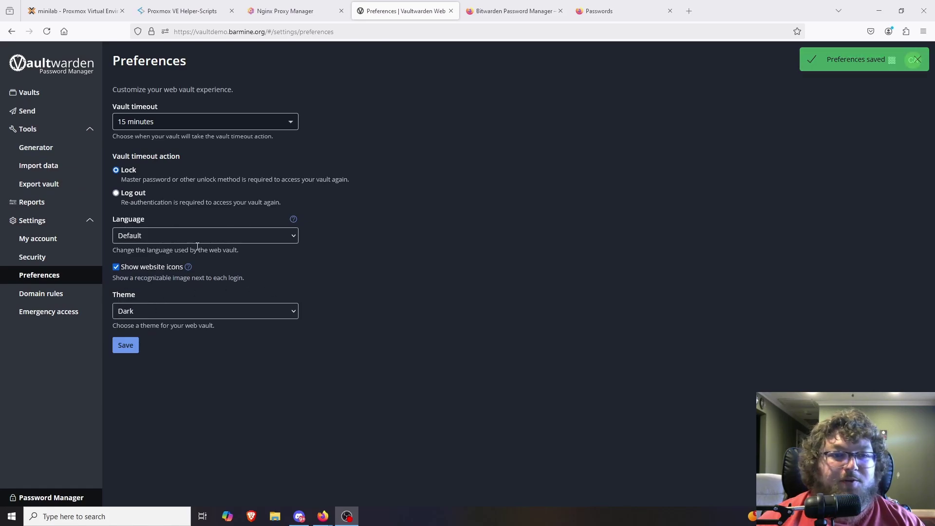
{"action": "left_click", "coordinate": [166, 235]}
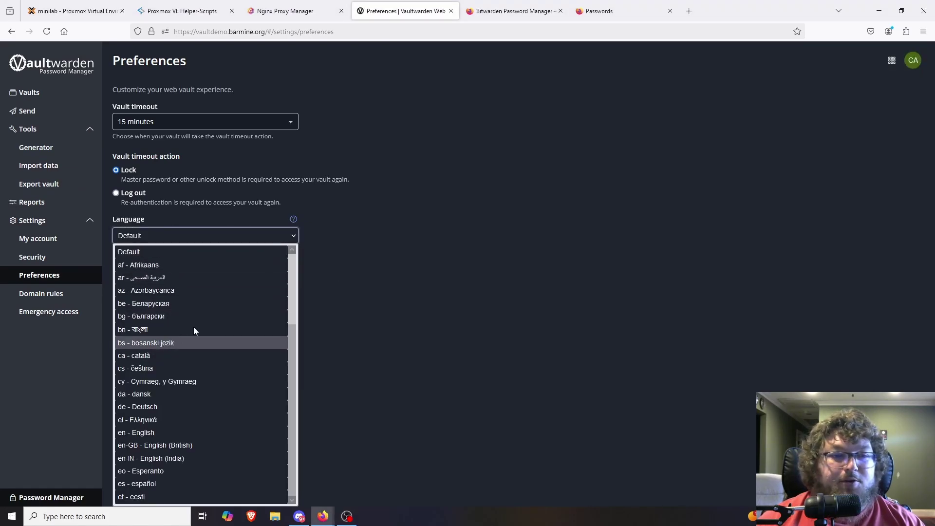
{"action": "left_click", "coordinate": [298, 238]}
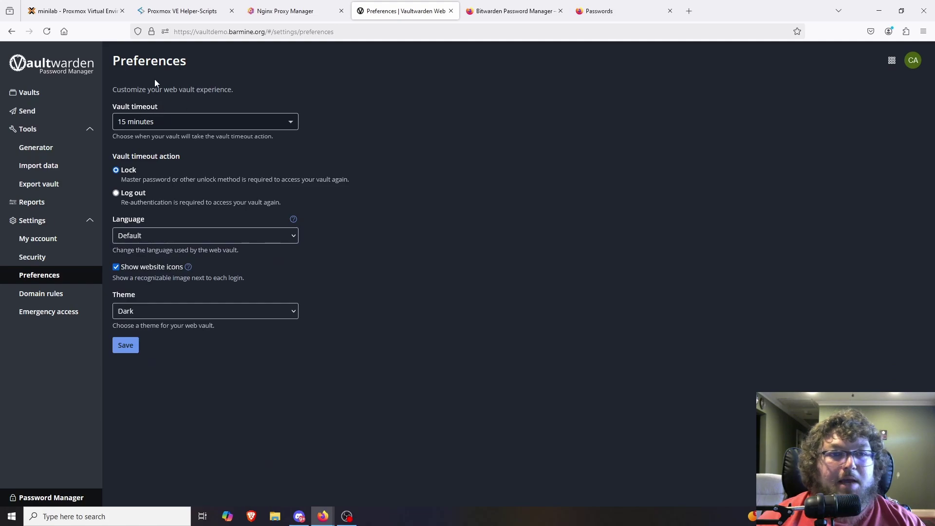
{"action": "left_click", "coordinate": [139, 123]}
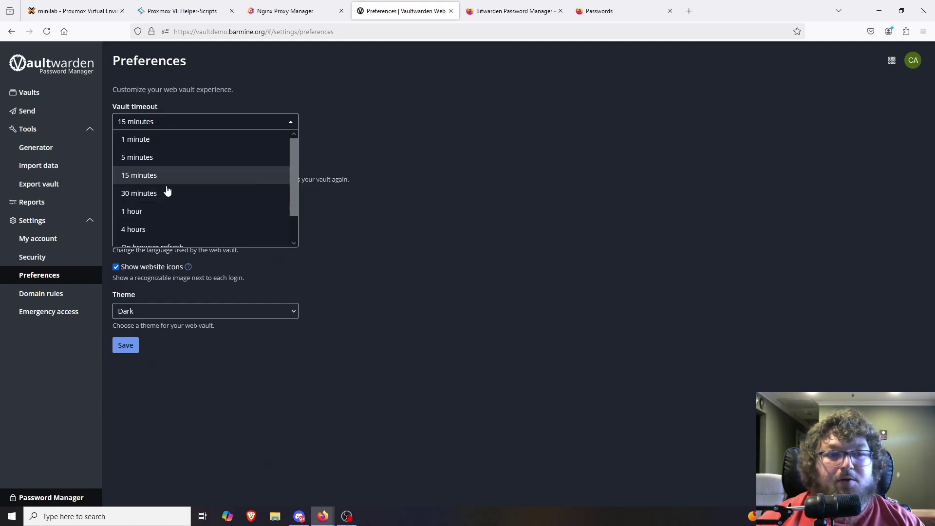
{"action": "left_click", "coordinate": [131, 174]}
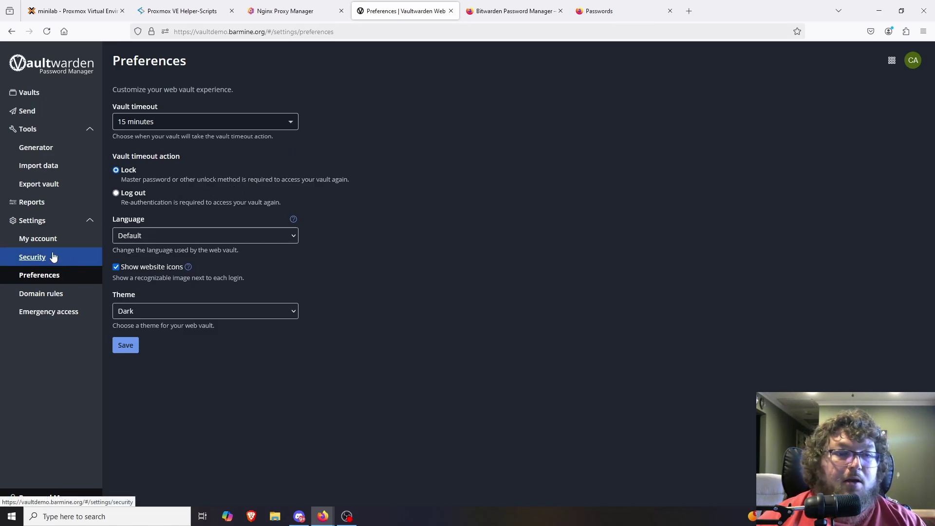
Step: Look through the Security settings' Two-step login and Keys sections
{"action": "left_click", "coordinate": [72, 265]}
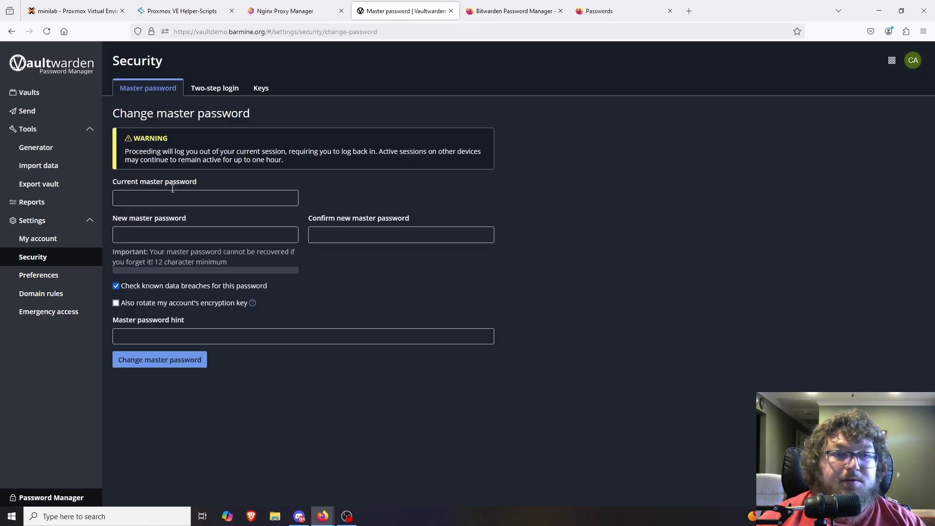
{"action": "left_click", "coordinate": [217, 92]}
{"action": "left_click", "coordinate": [261, 88]}
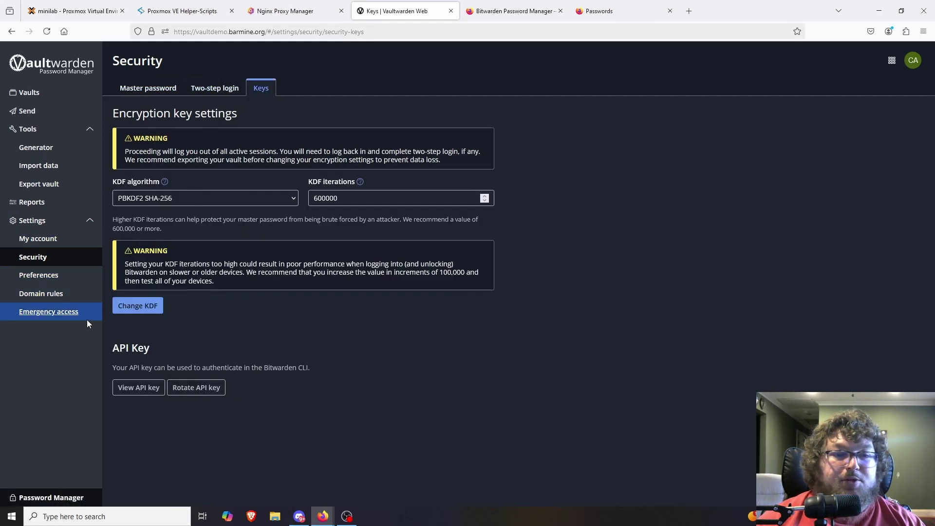
Step: Visit Domain rules and Emergency access, ending on the My account page
{"action": "left_click", "coordinate": [42, 293]}
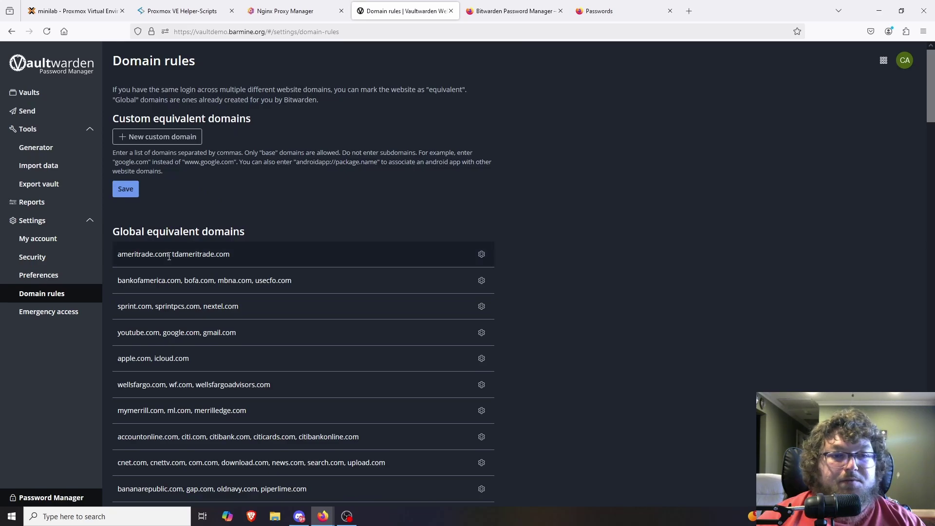
{"action": "scroll", "coordinate": [165, 244], "scroll_direction": "down", "scroll_amount": 2}
{"action": "scroll", "coordinate": [165, 244], "scroll_direction": "up", "scroll_amount": 2}
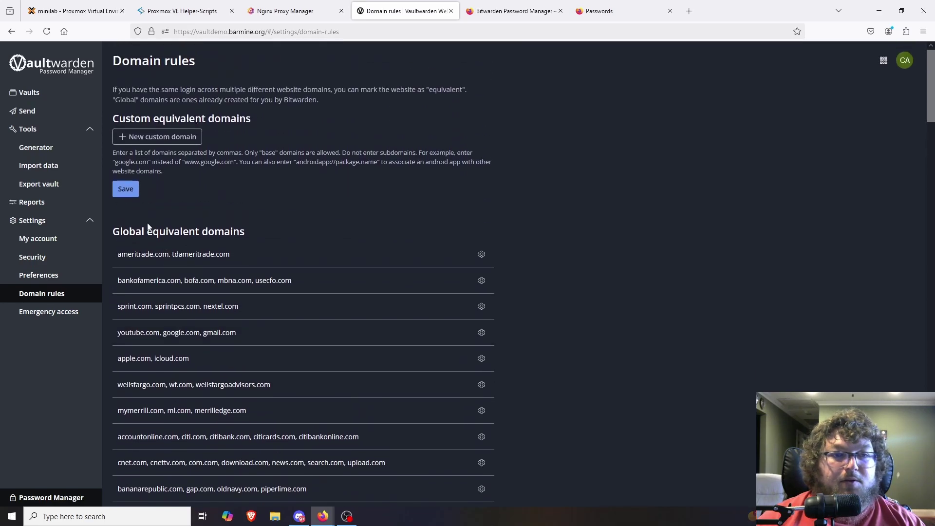
{"action": "left_click", "coordinate": [41, 310]}
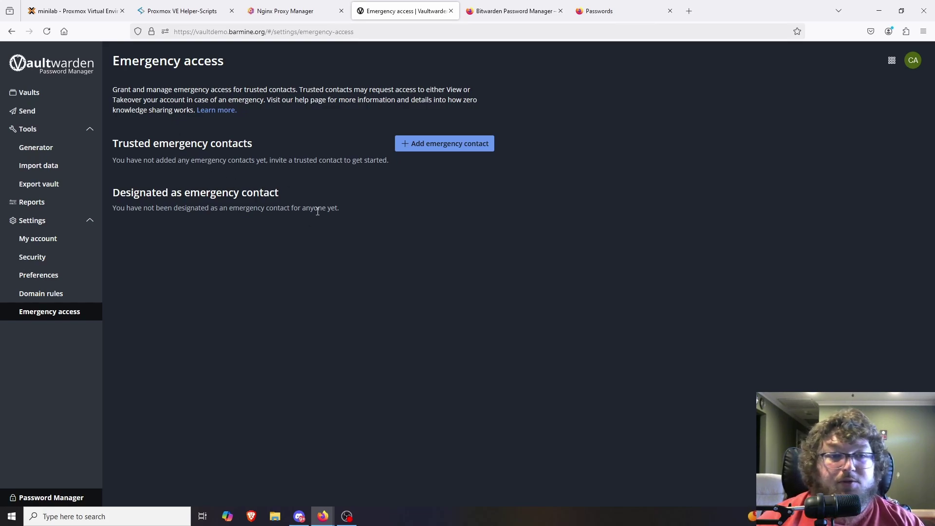
{"action": "left_click", "coordinate": [35, 239]}
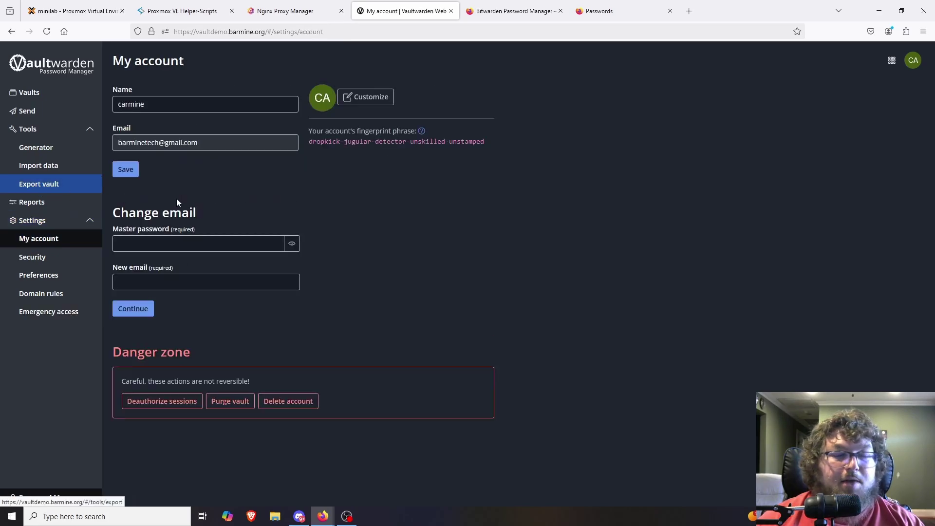
Step: Export the vault as unencrypted .json using the master password and open the downloaded file
{"action": "left_click", "coordinate": [39, 191]}
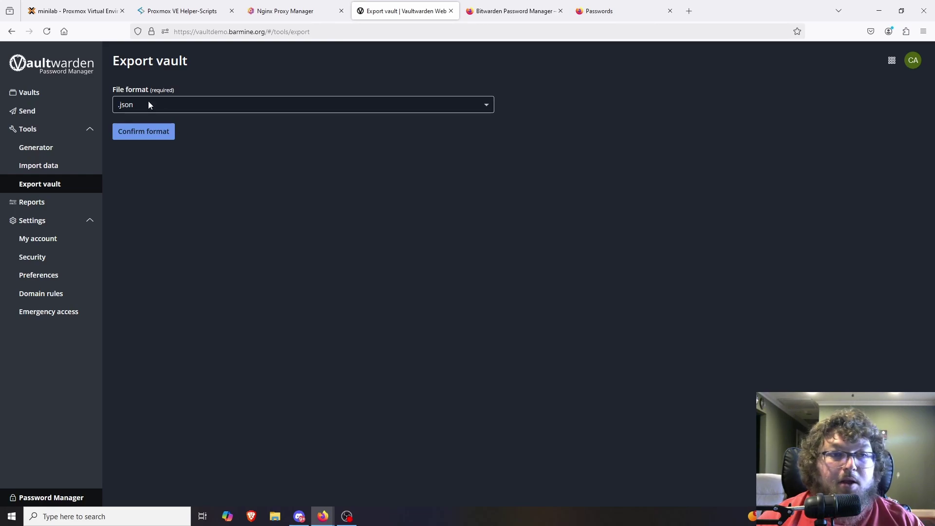
{"action": "left_click", "coordinate": [165, 137]}
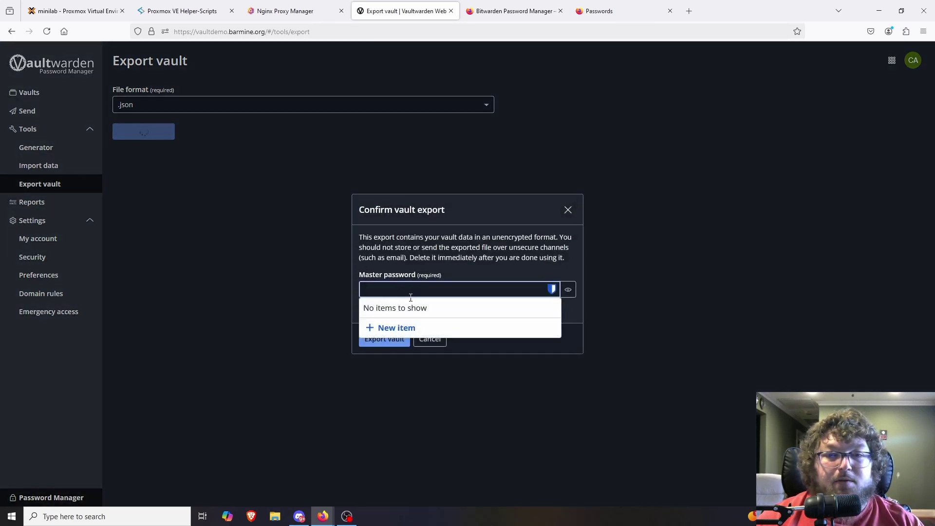
{"action": "type", "text": "****"}
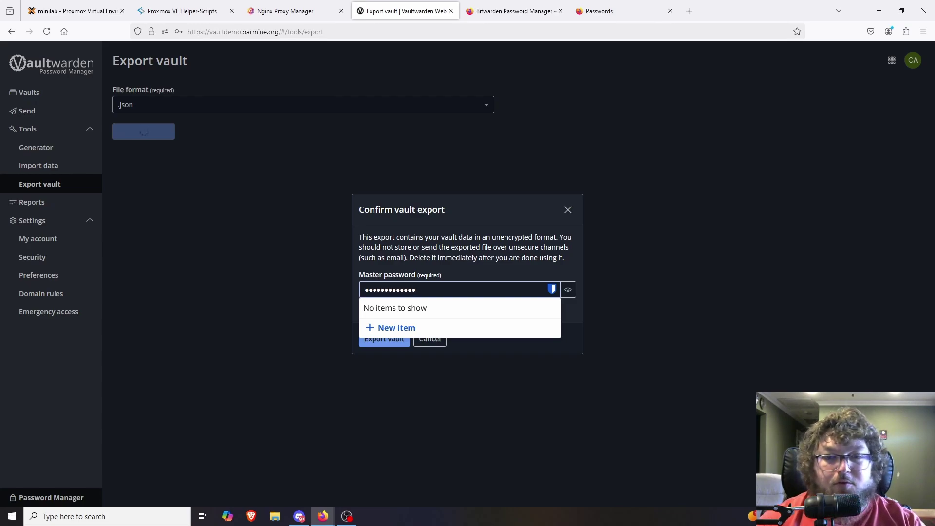
{"action": "key", "text": "ctrl+a"}
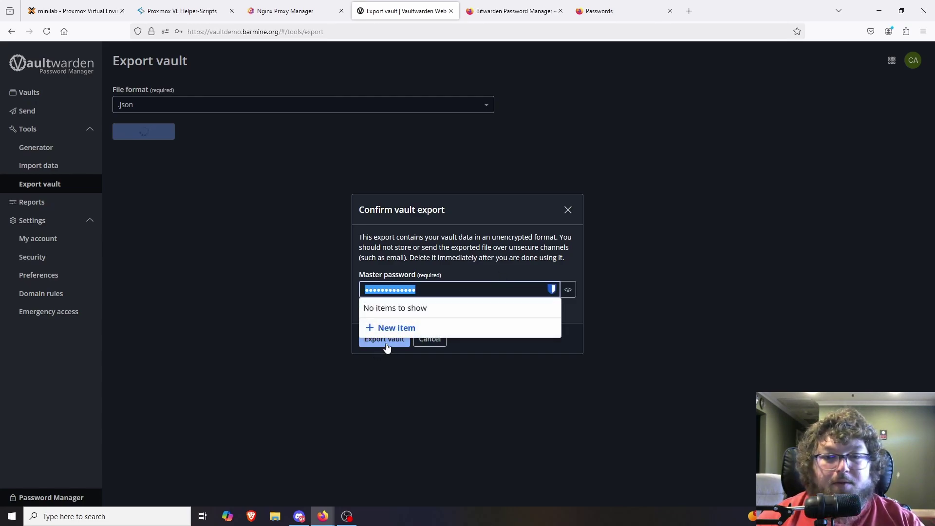
{"action": "left_click", "coordinate": [385, 344]}
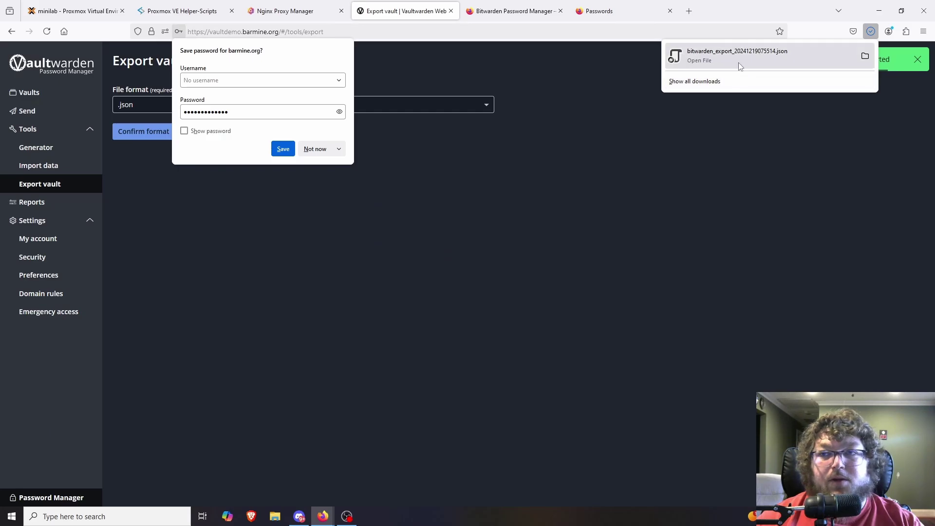
{"action": "left_click", "coordinate": [723, 59]}
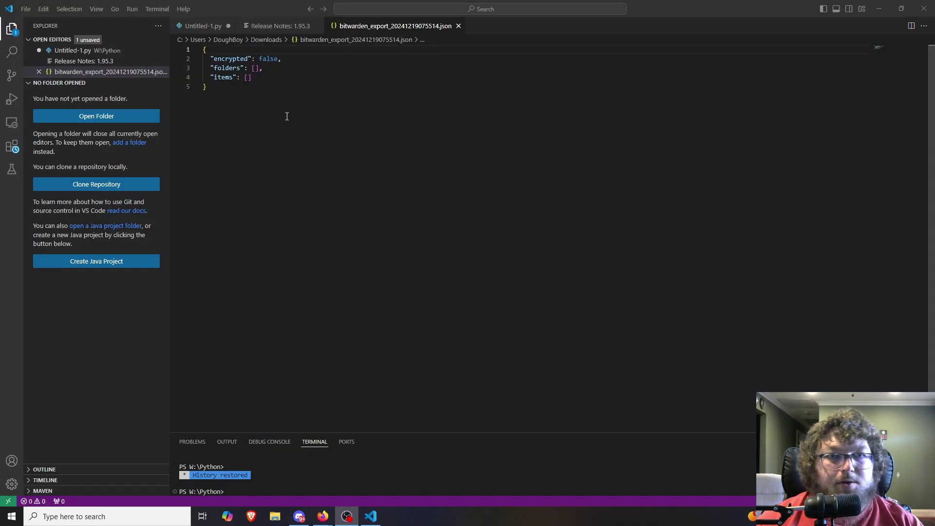
Step: Select the exported JSON body, close VS Code, and open Vaultwarden's Import data page
{"action": "left_click_drag", "start_coordinate": [287, 117], "coordinate": [204, 59]}
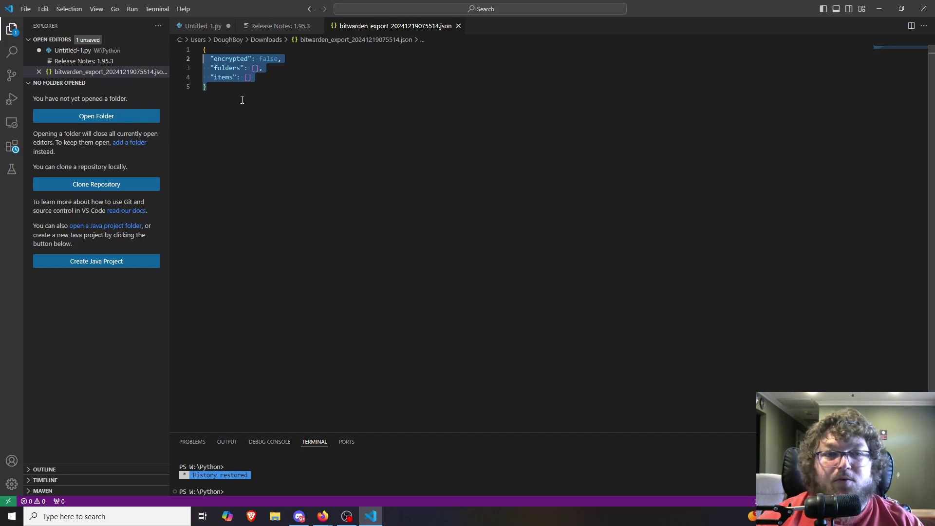
{"action": "left_click", "coordinate": [924, 8]}
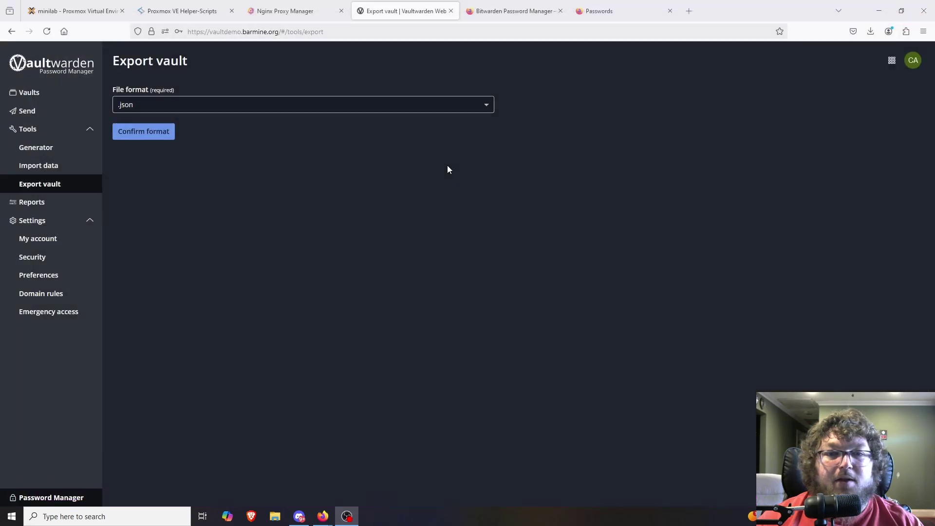
{"action": "left_click", "coordinate": [54, 172]}
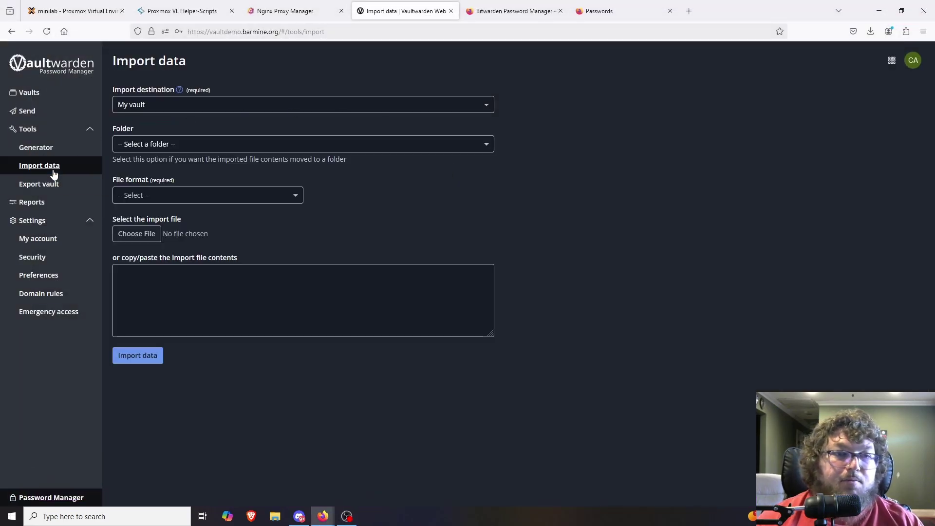